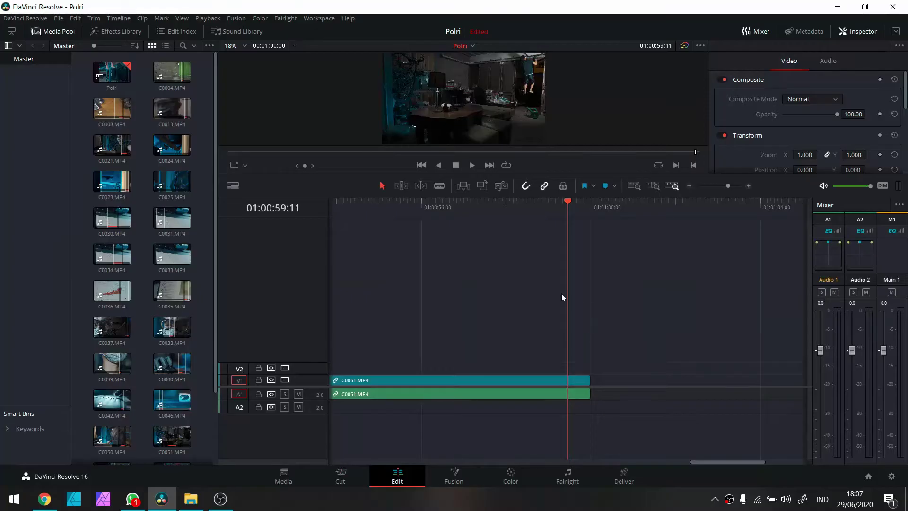
Zoom the timeline to full extent and play through the edit.
left_click(639, 186)
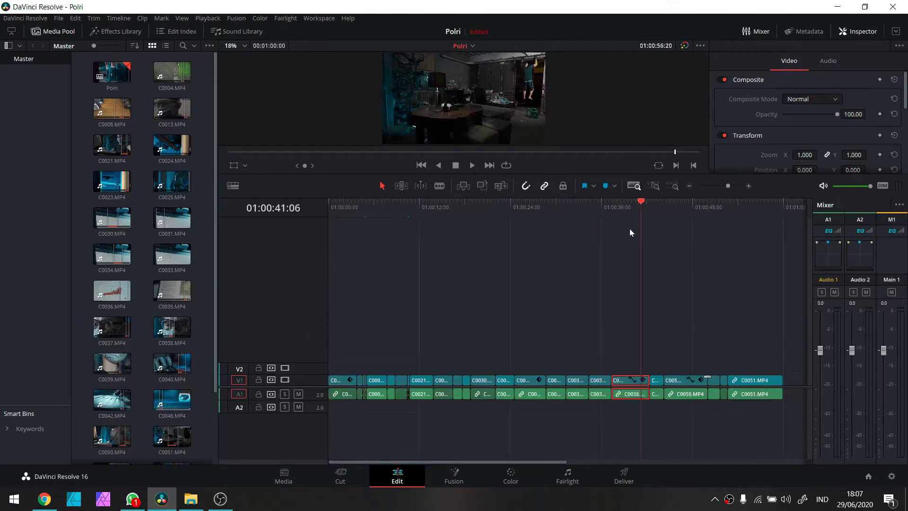
left_click_drag(466, 272, 611, 358)
key("space")
key("Right")
key("Right")
key("Right")
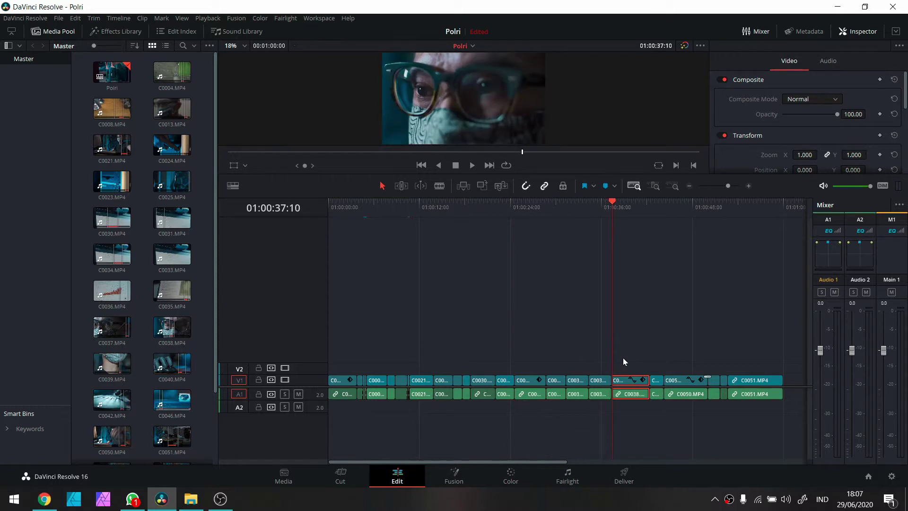
key("Right")
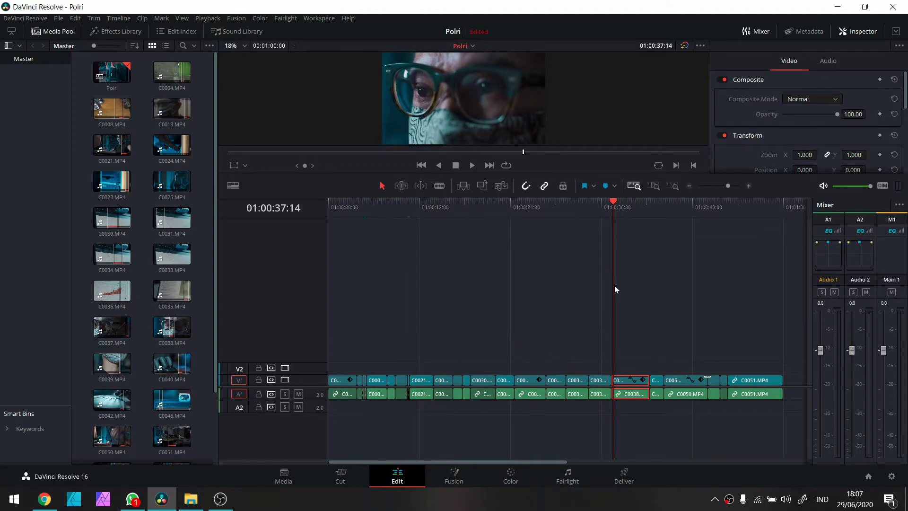
Scrub to a frame in the eye close-up clip and bring it onto the Color page.
left_click(612, 209)
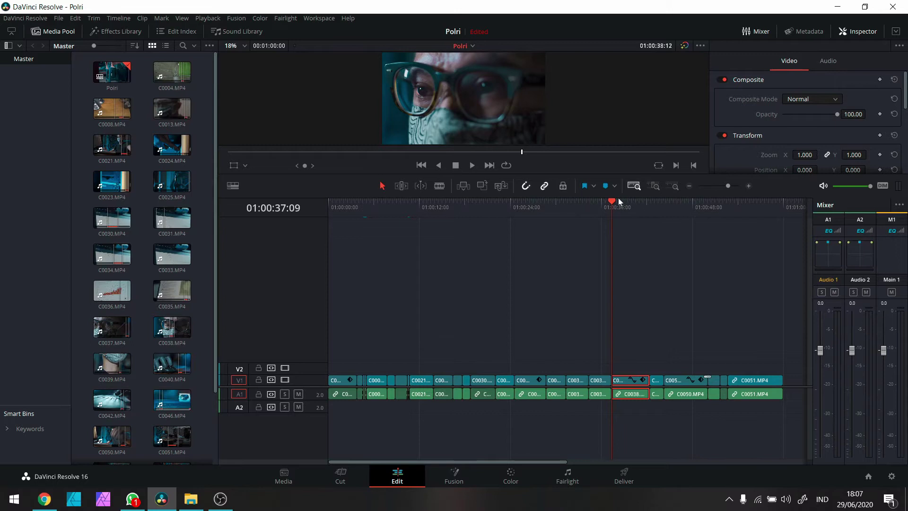
left_click_drag(621, 205, 625, 207)
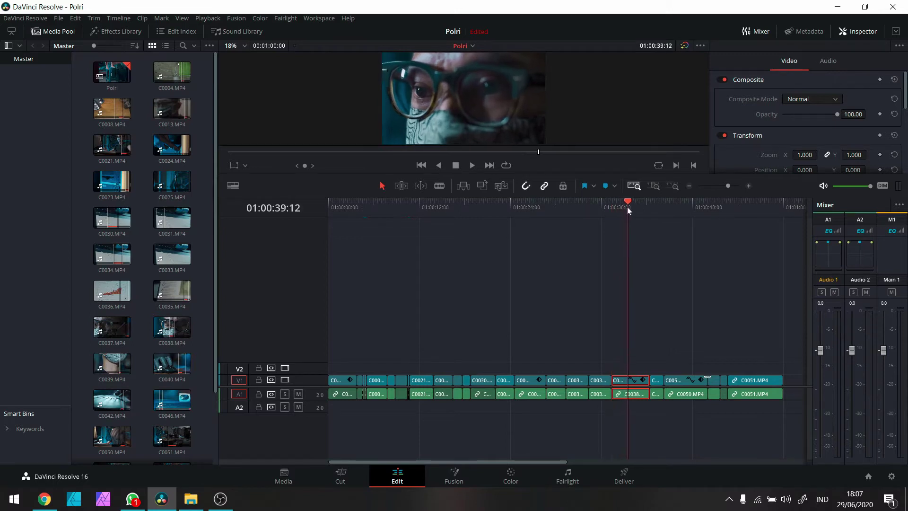
left_click_drag(628, 208, 624, 200)
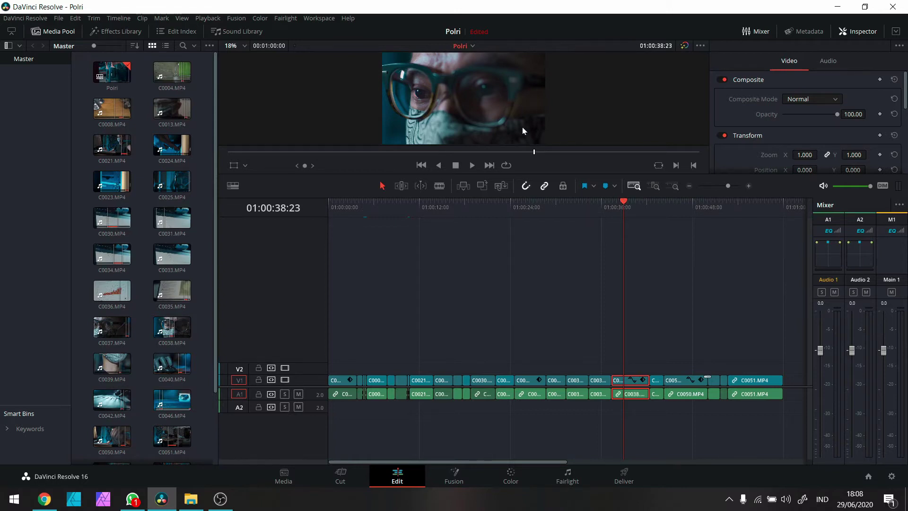
left_click(626, 203)
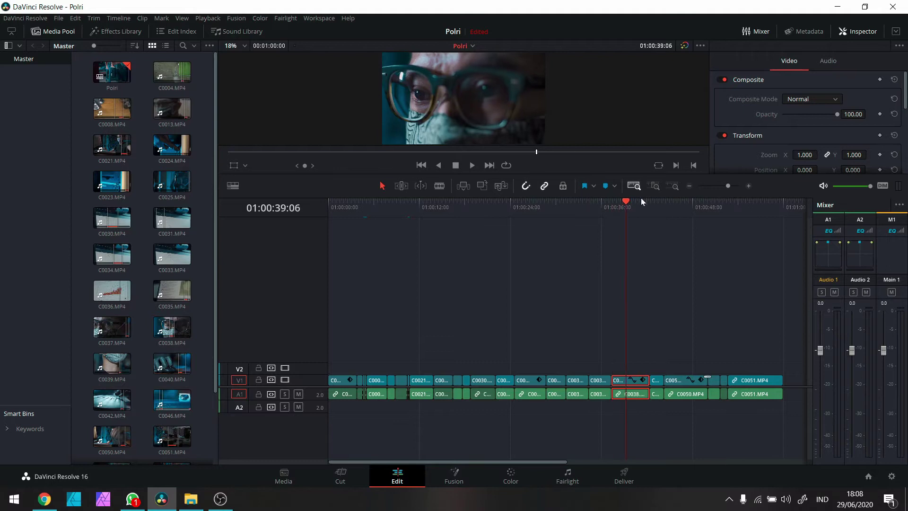
mouse_move(628, 204)
left_mouse_down()
mouse_move(603, 213)
mouse_move(631, 221)
left_mouse_up()
left_click(640, 204)
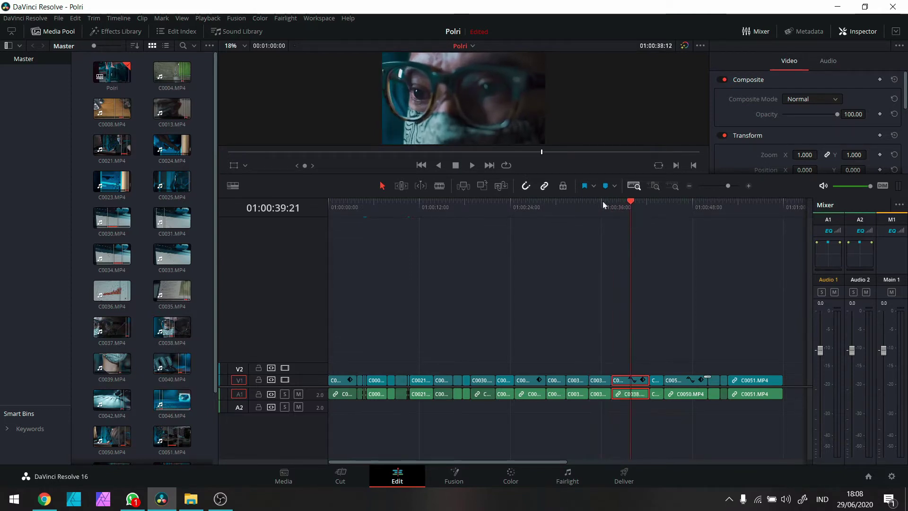
left_click(580, 218)
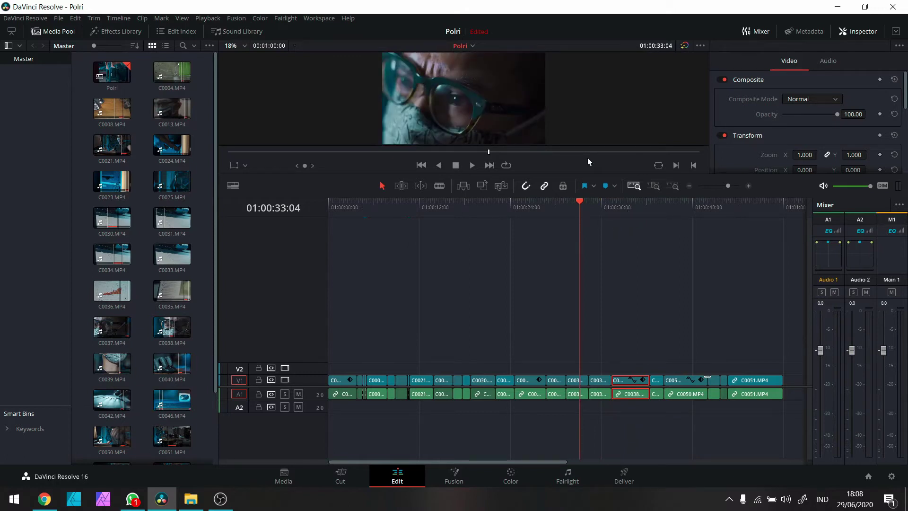
left_click(628, 202)
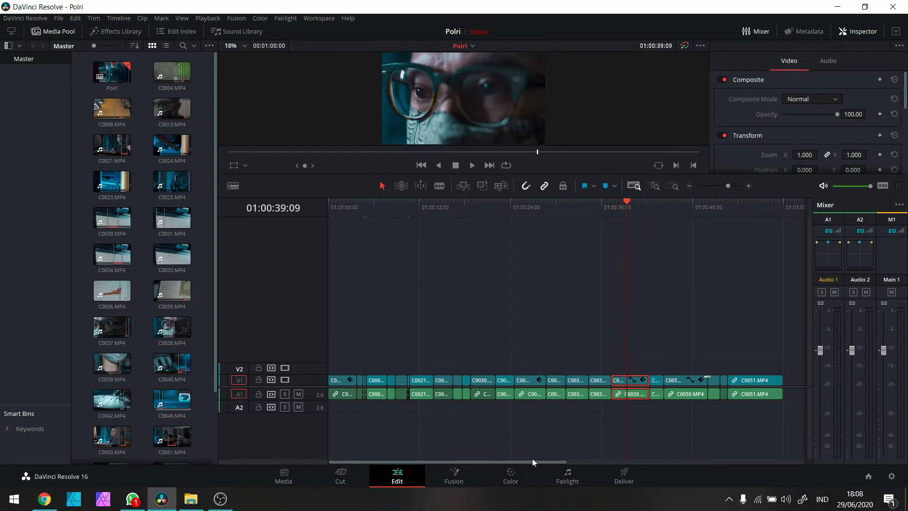
left_click(512, 475)
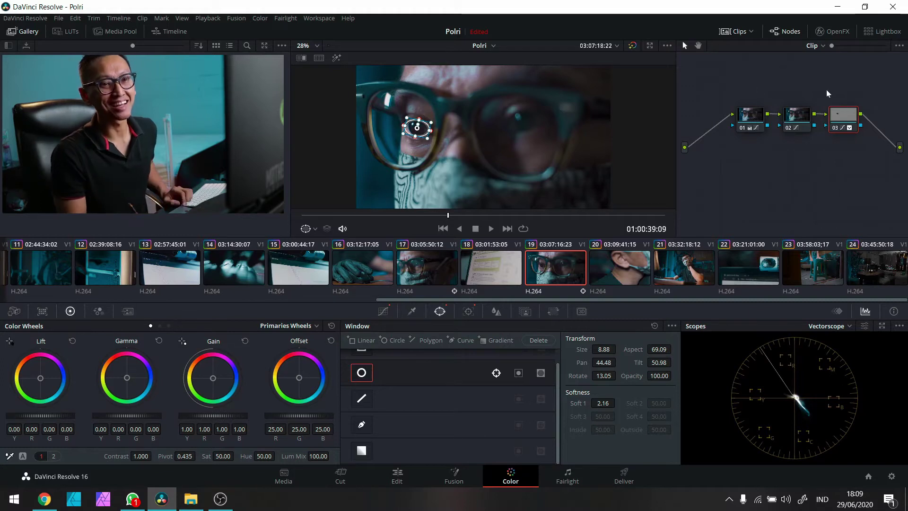
Select nodes 01 and 02 and disable them with Ctrl+D to see the ungraded shot.
left_click_drag(828, 93, 708, 154)
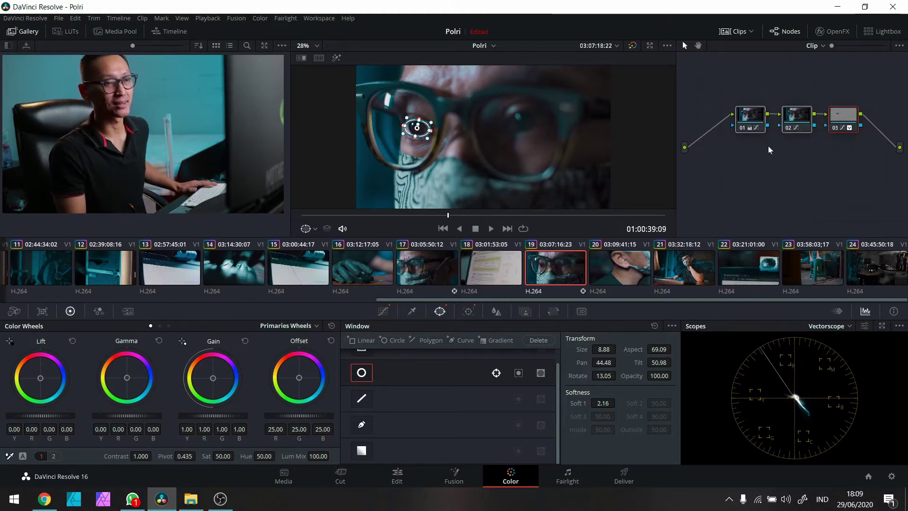
key("ctrl+d")
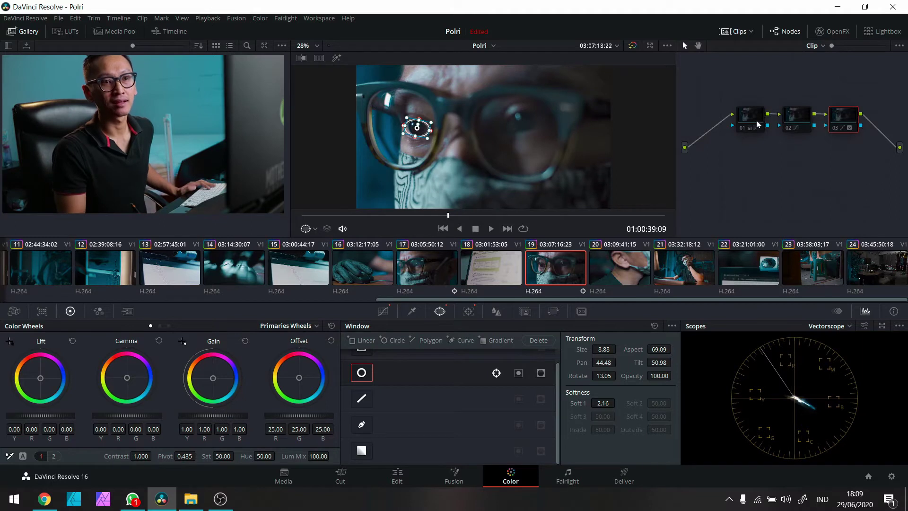
left_click(757, 124)
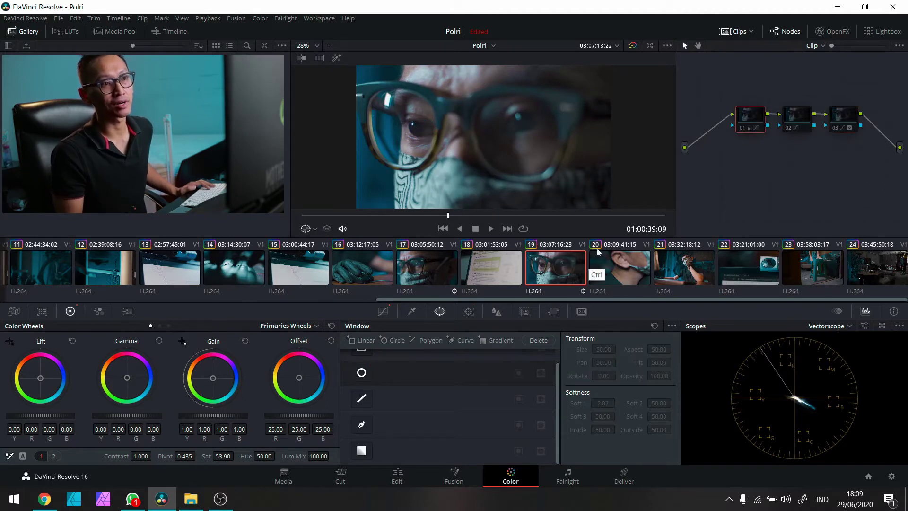
Re-enable node 01, hide the clip strip, and view the eye close-up full screen.
key("ctrl+d")
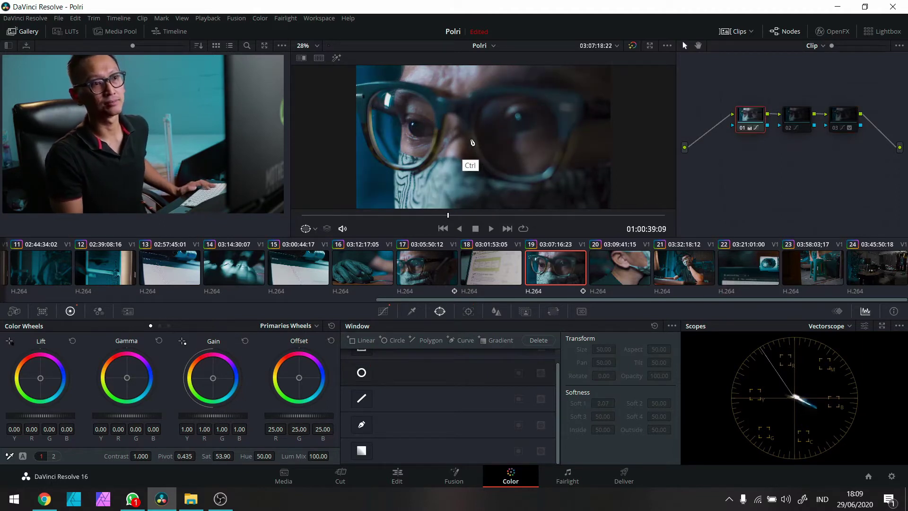
key("ctrl+d")
key("ctrl+d")
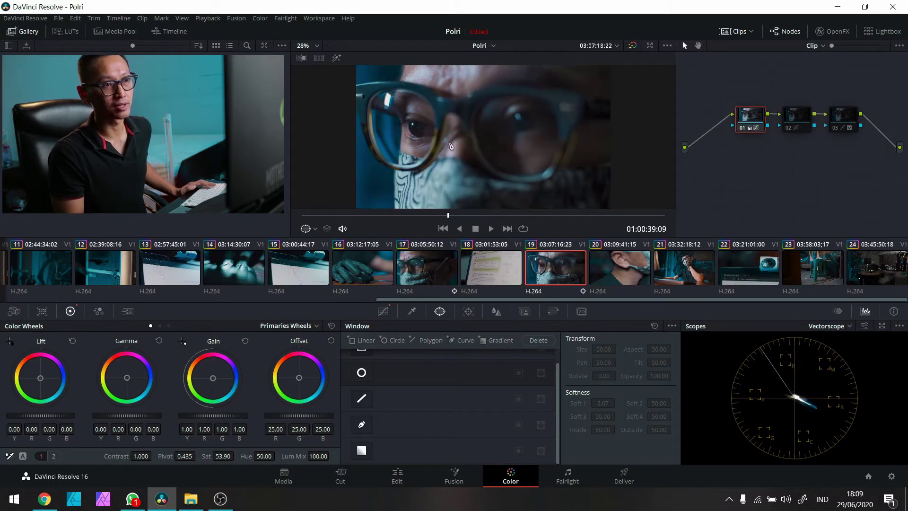
left_click(741, 31)
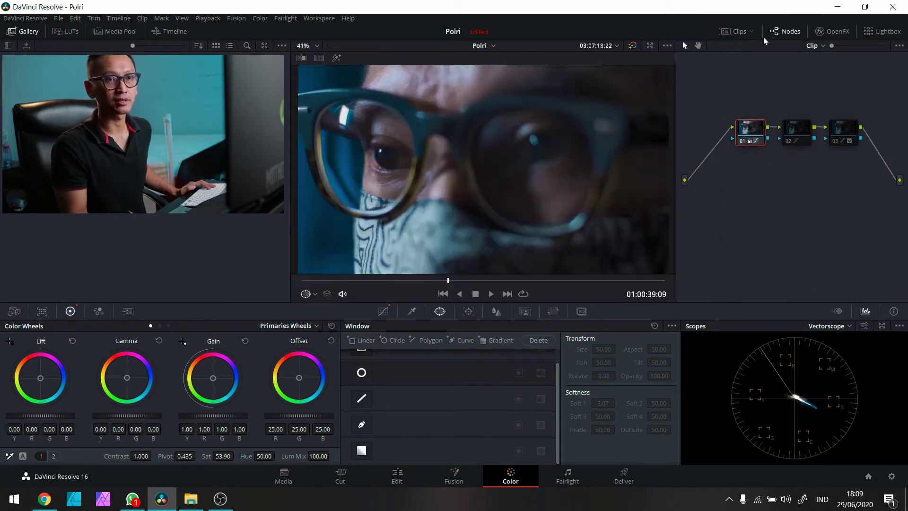
key("shift")
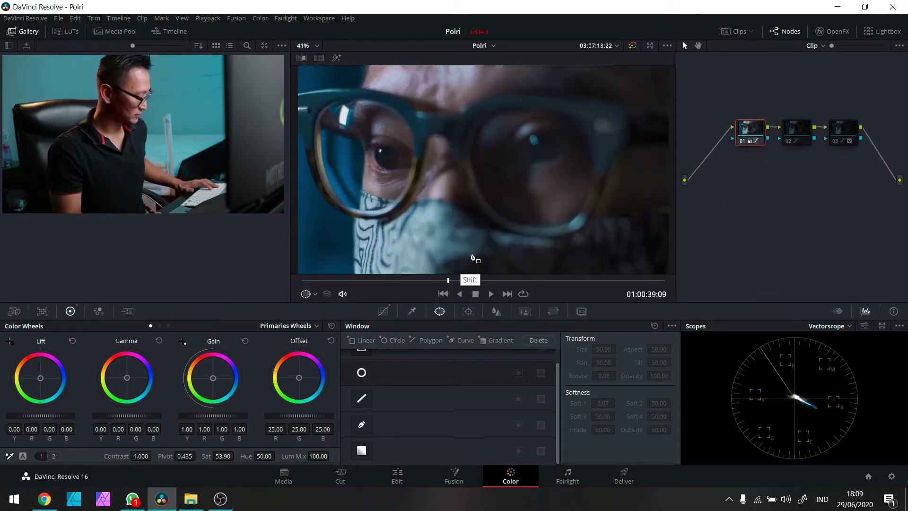
key("shift+f")
key("ctrl")
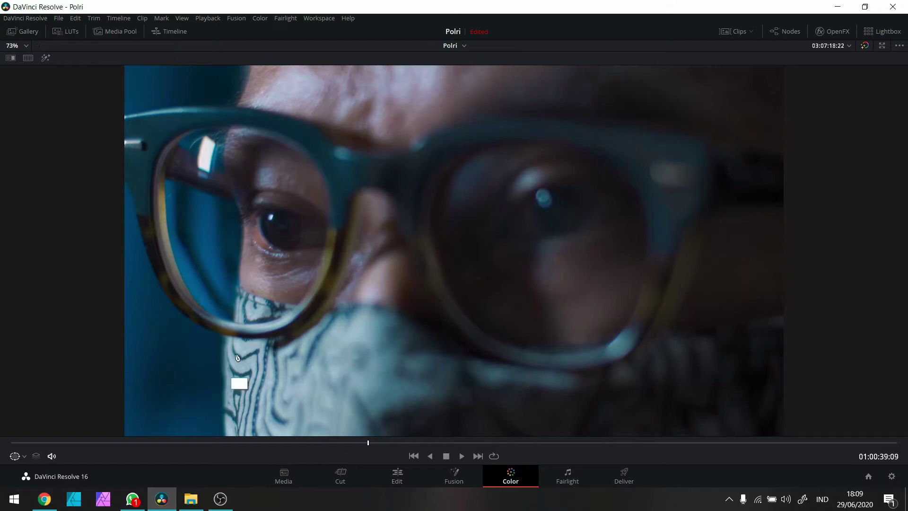
key("ctrl")
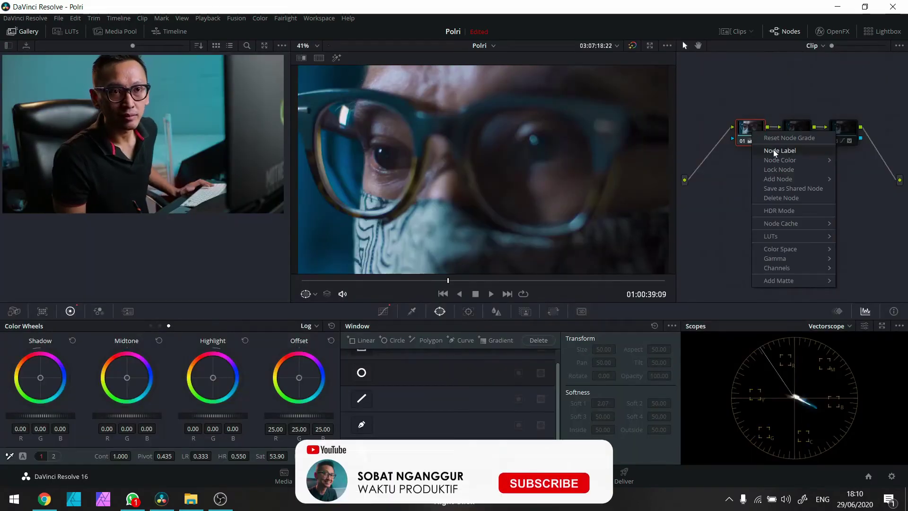
Return to the normal Color layout and label node 01 'exp'.
left_click(816, 134)
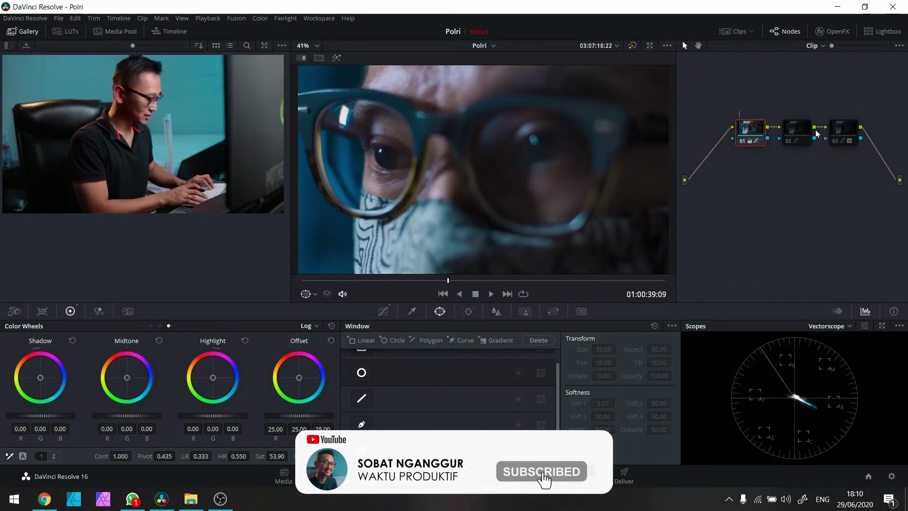
type("exp")
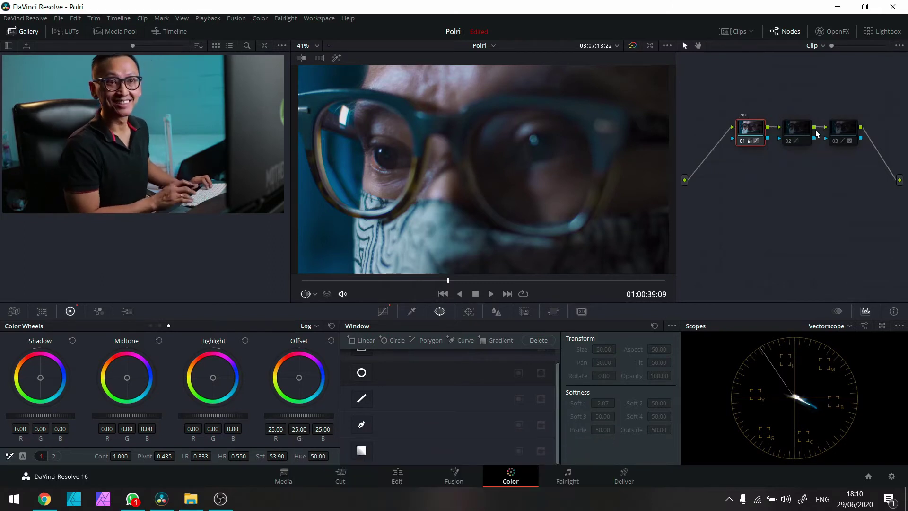
key("Return")
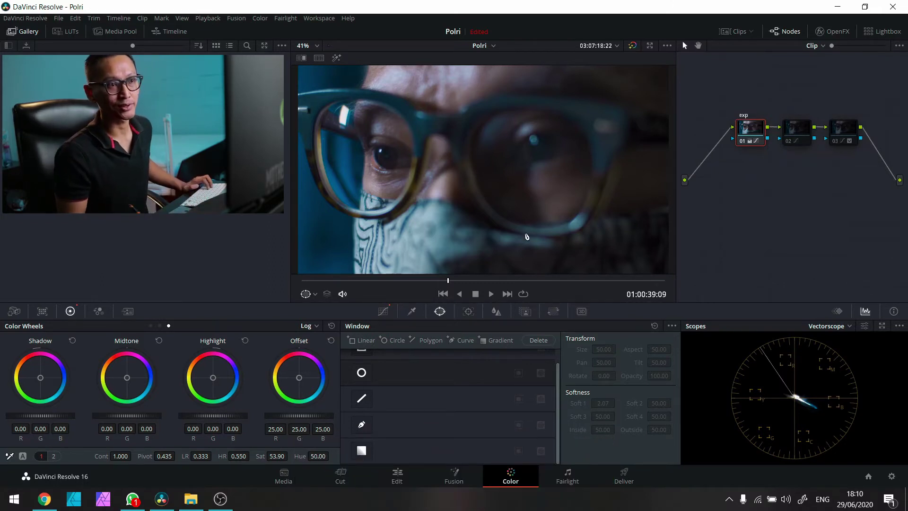
Pull the exp node's curve white point down and lift the midtones with an added point.
left_click(383, 312)
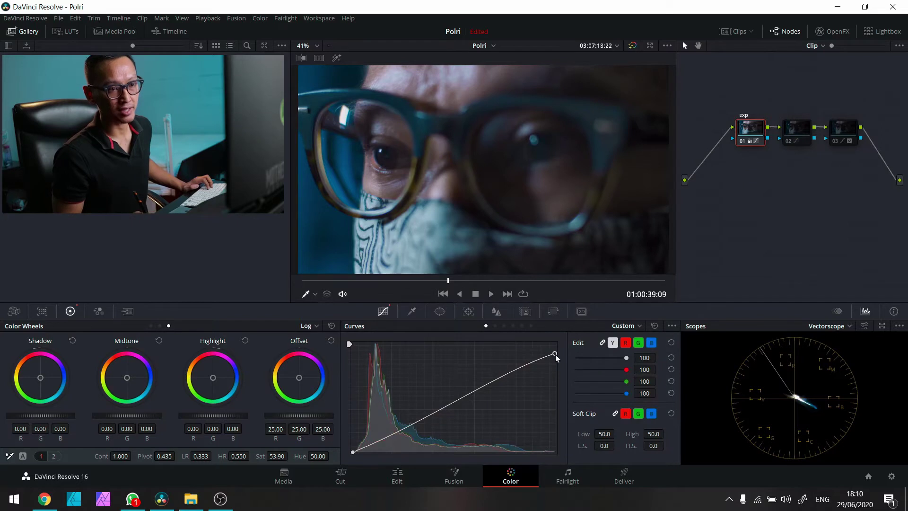
mouse_move(555, 355)
left_mouse_down()
mouse_move(555, 344)
mouse_move(560, 352)
left_mouse_up()
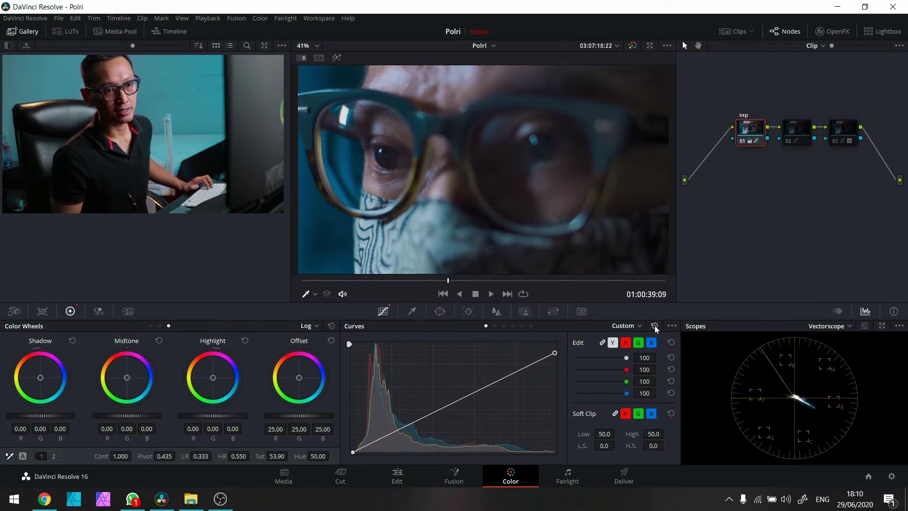
left_click(655, 326)
left_click(673, 326)
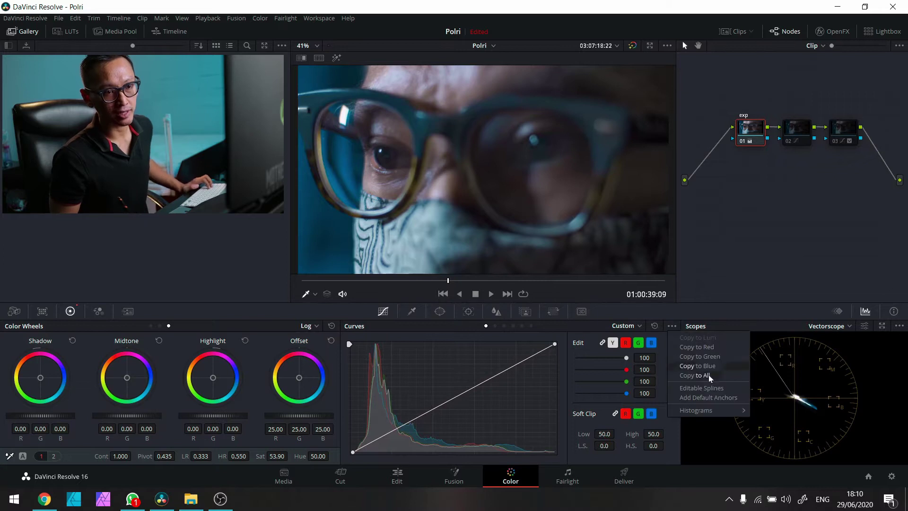
left_click(713, 388)
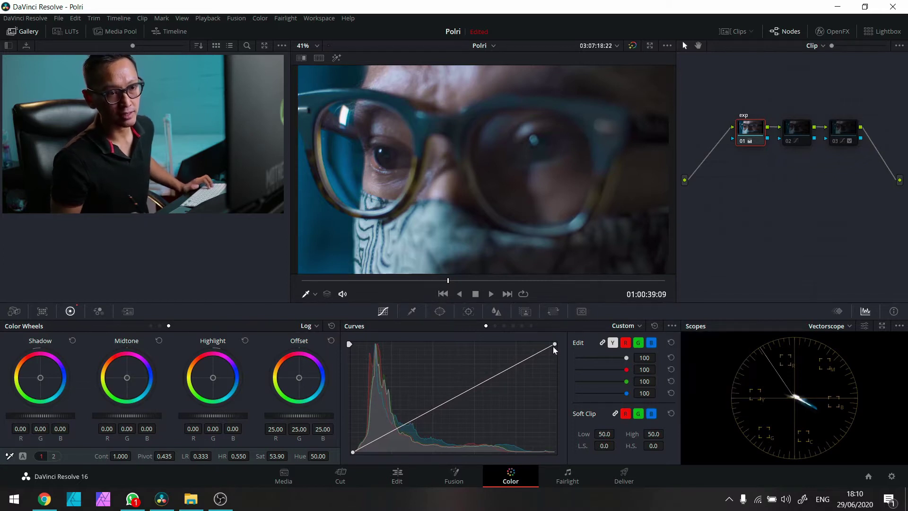
mouse_move(556, 348)
left_mouse_down()
mouse_move(560, 339)
mouse_move(555, 356)
left_mouse_up()
left_click(487, 391)
left_click_drag(487, 390, 498, 372)
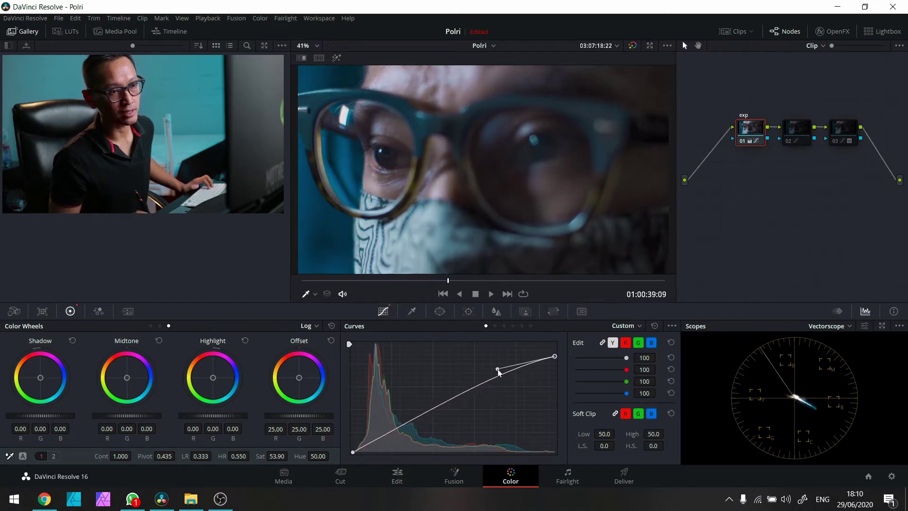
left_click(815, 132)
Toggle node 02 off and on to compare the image with and without it.
left_click_drag(813, 134, 806, 135)
key("ctrl")
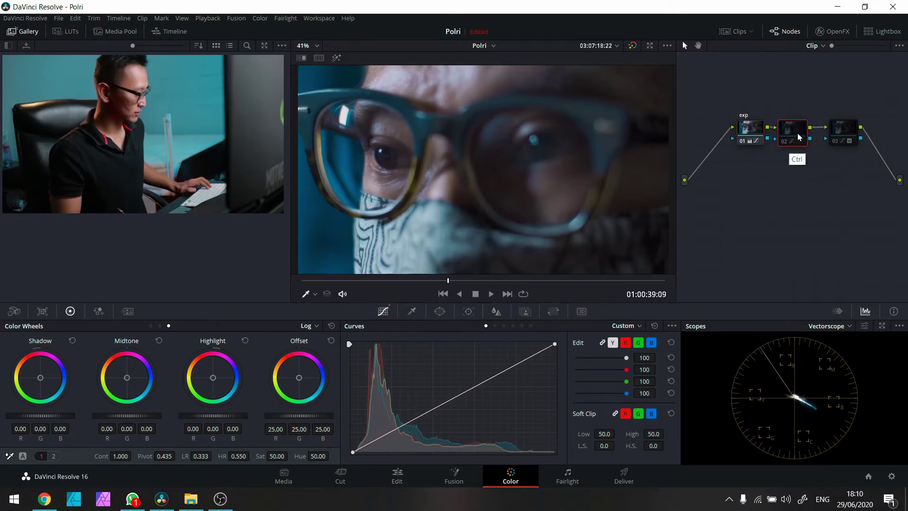
key("ctrl+d")
key("ctrl+d")
key("ctrl+d")
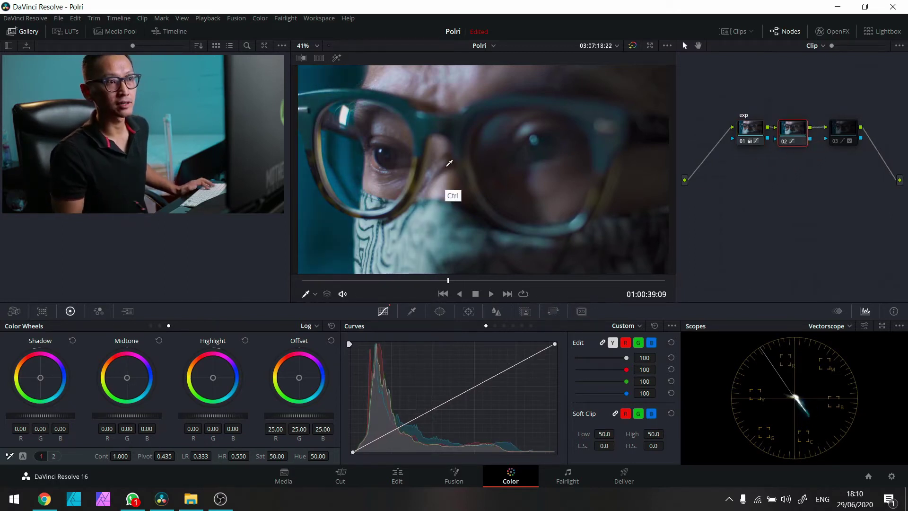
key("ctrl+d")
key("ctrl+d")
key("ctrl+d")
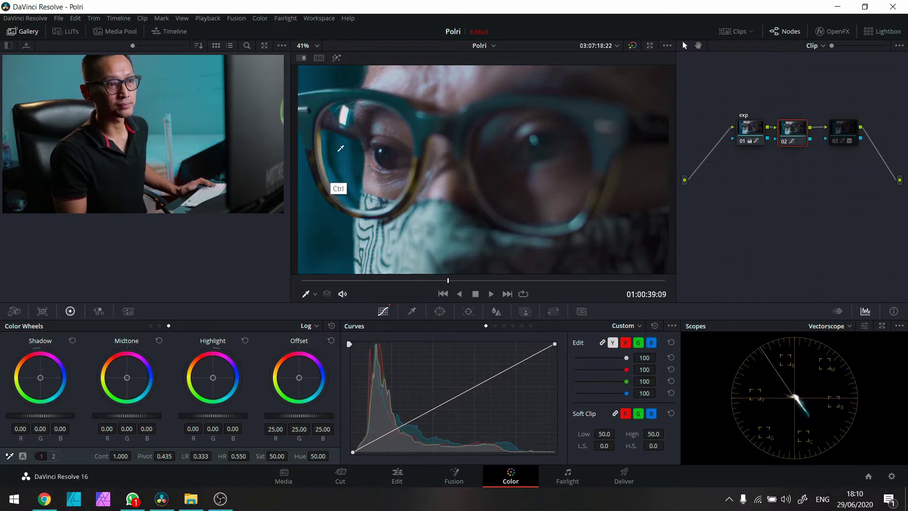
key("ctrl+d")
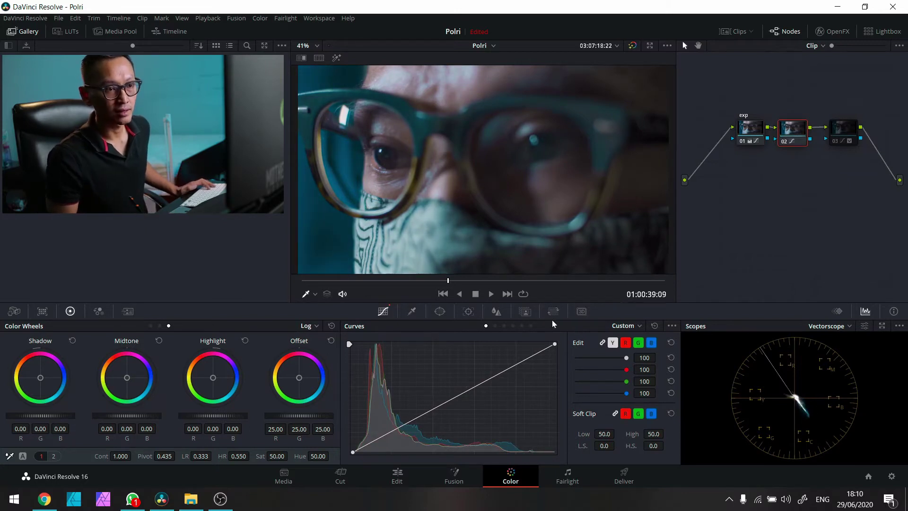
Inspect node 02's Hue Vs Hue, Hue Vs Sat and Hue Vs Lum curves, undoing a trial luminance change.
left_click(495, 326)
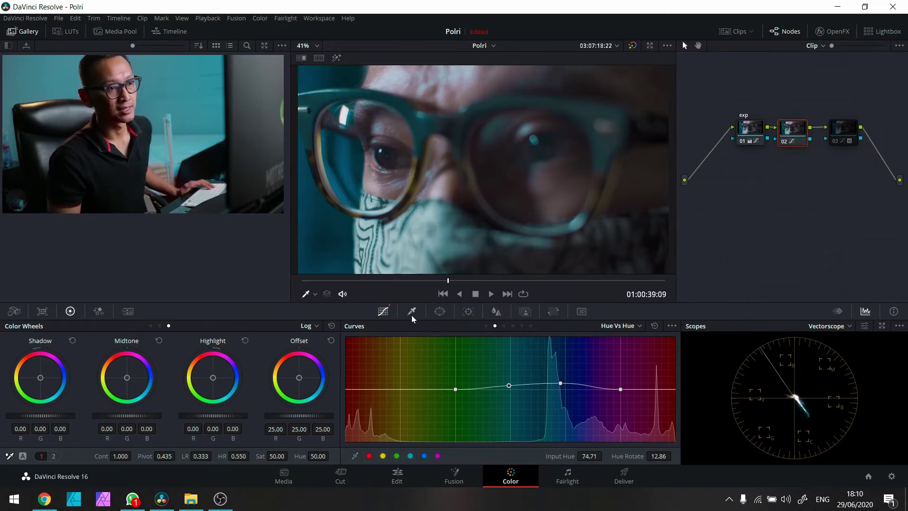
left_click(504, 326)
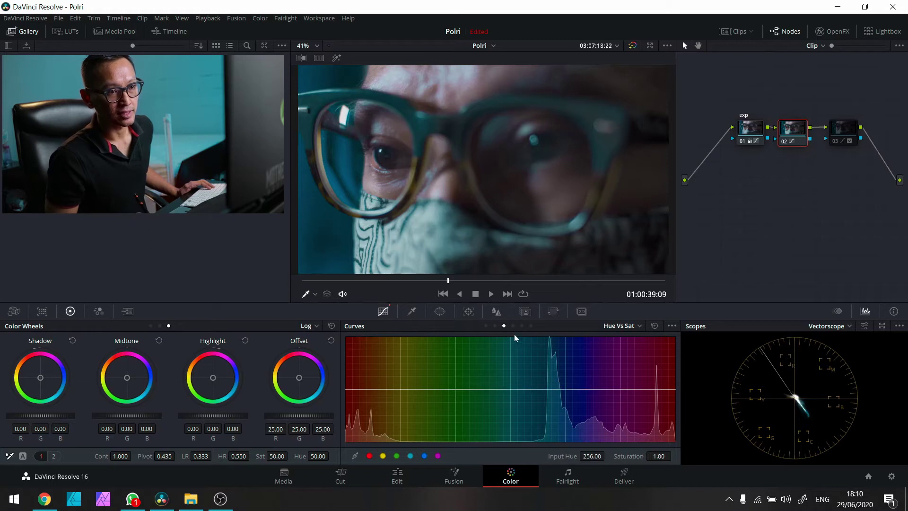
left_click(523, 326)
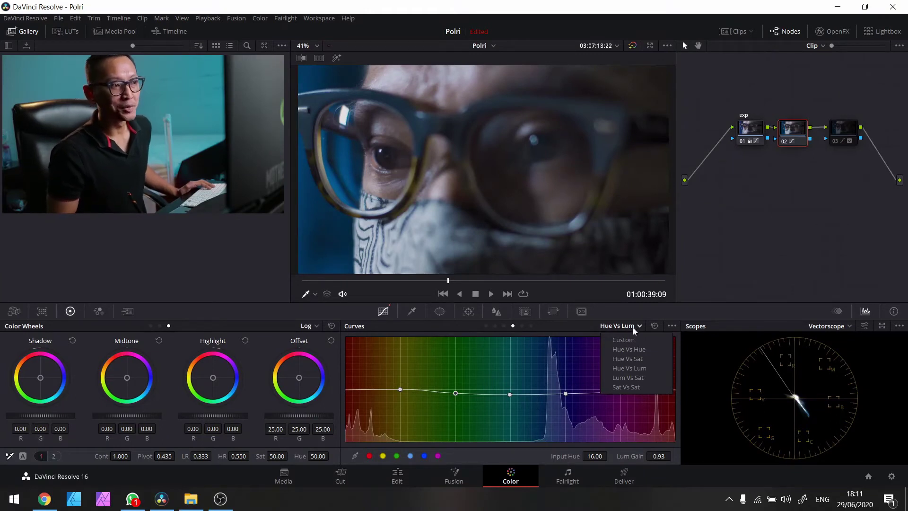
left_click(604, 367)
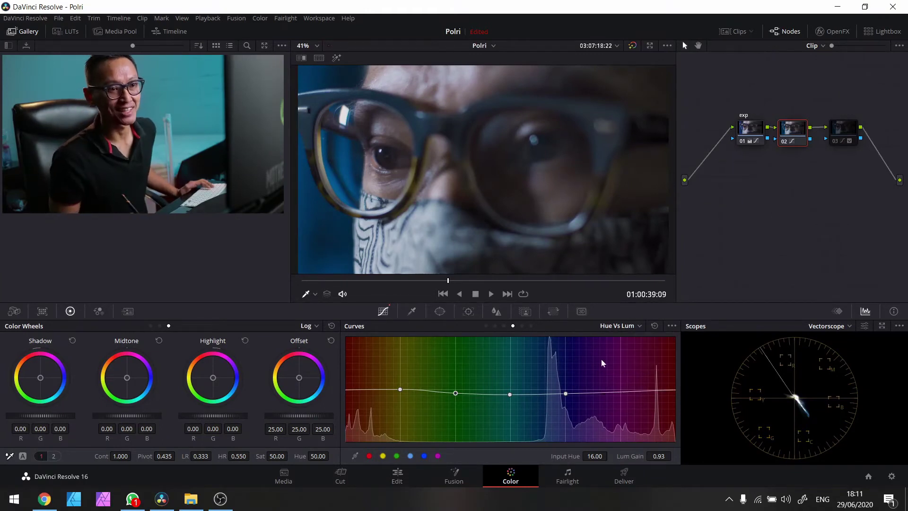
mouse_move(566, 398)
left_mouse_down()
mouse_move(565, 415)
mouse_move(568, 379)
mouse_move(589, 365)
mouse_move(564, 393)
left_mouse_up()
key("ctrl+z")
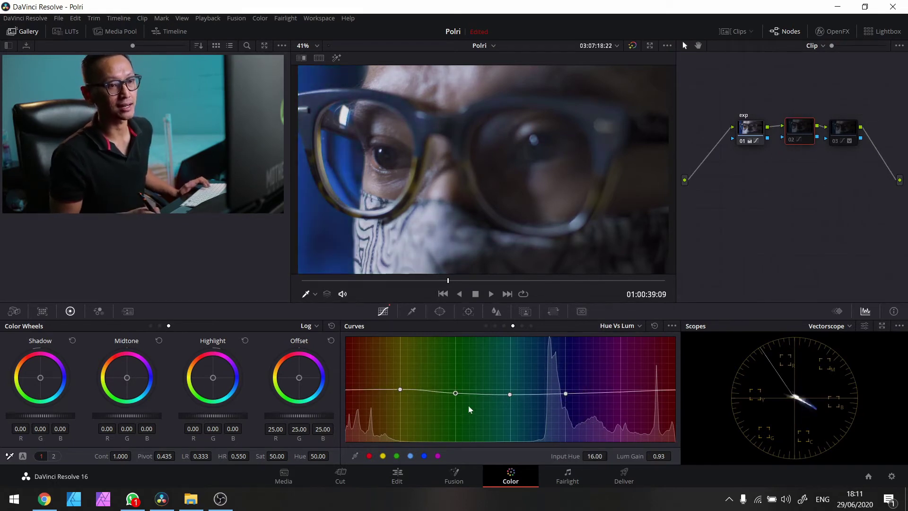
Select node 03 and preview its isolated eye area in highlight mode.
left_click(838, 132)
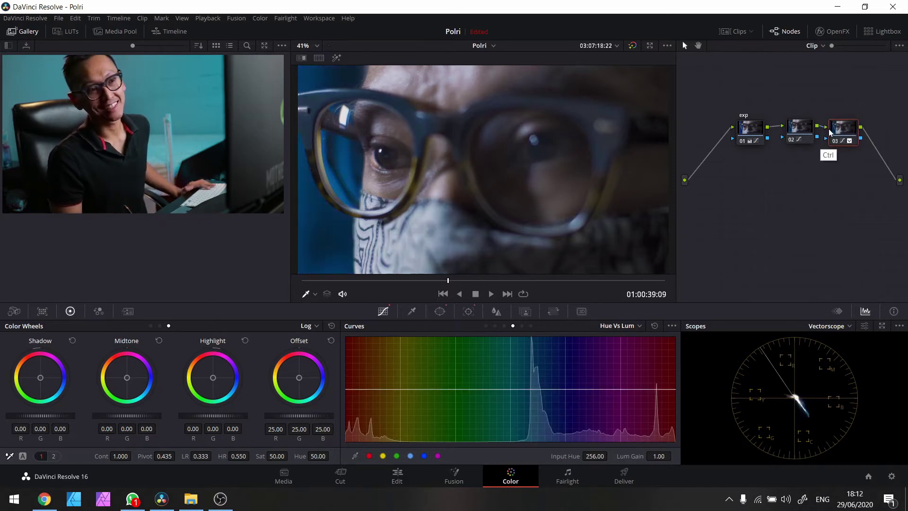
left_click_drag(844, 134, 848, 125)
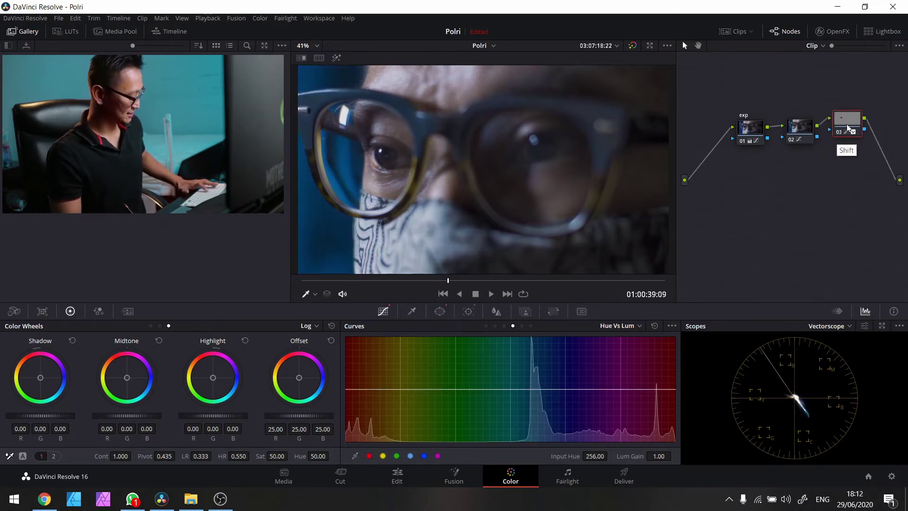
key("shift+h")
key("shift+h")
key("shift+h")
key("shift+h")
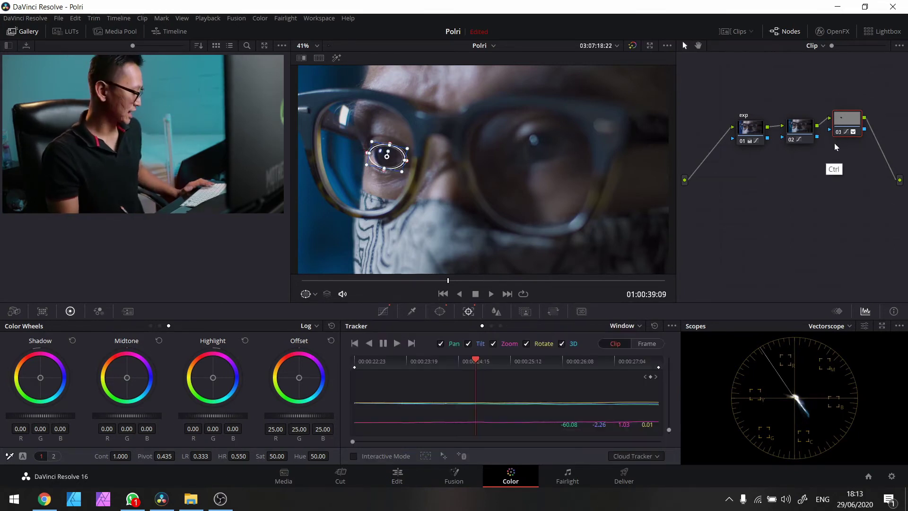
left_click(842, 139)
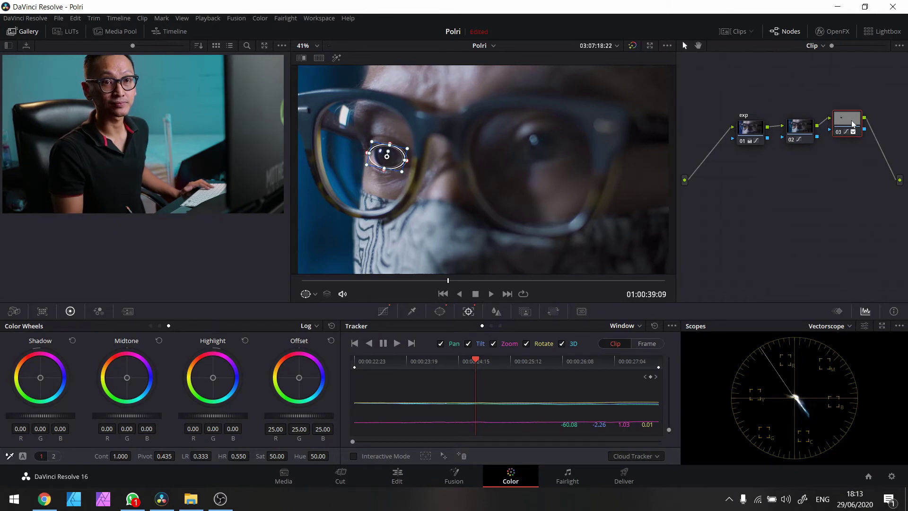
right_click(853, 124)
Reset node 03's grade and give it a new circular window.
left_click(871, 127)
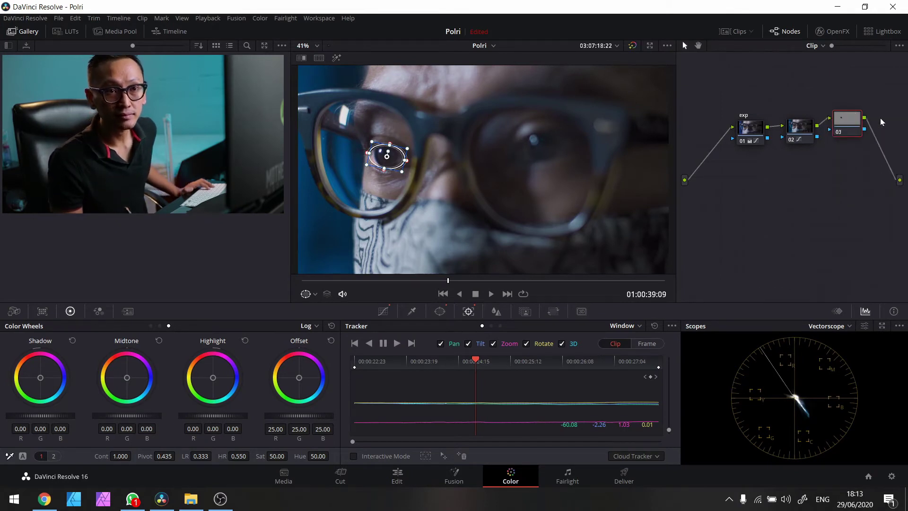
left_click(440, 312)
left_click(362, 374)
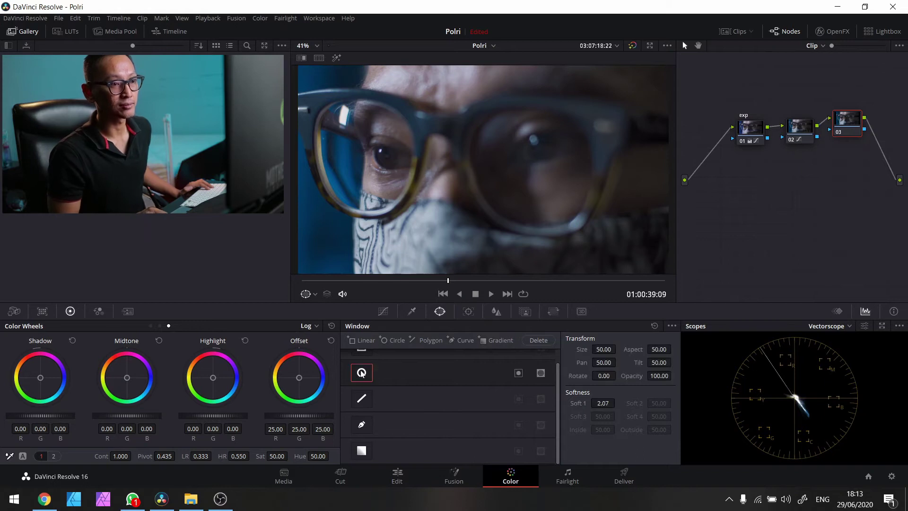
Fit the window as a small tilted ellipse around the left eye and preview its isolated area.
left_click_drag(504, 180, 394, 131)
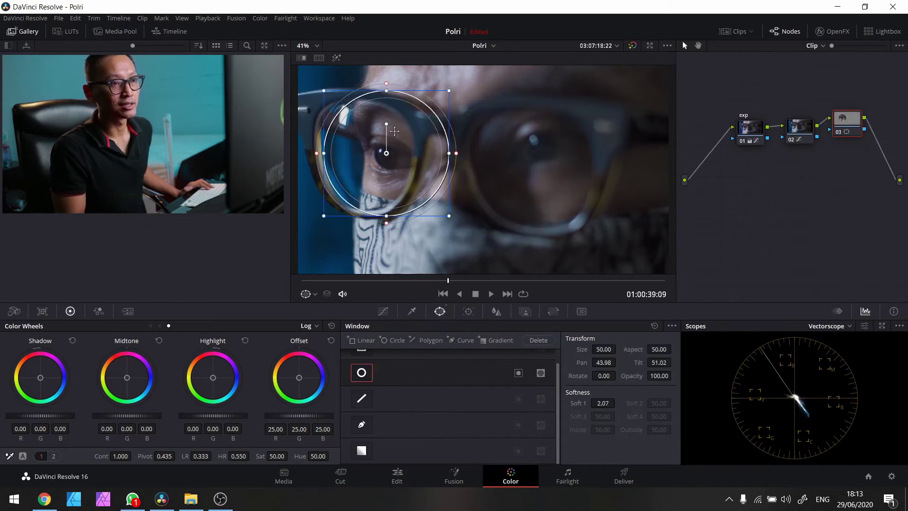
left_click_drag(390, 92, 387, 130)
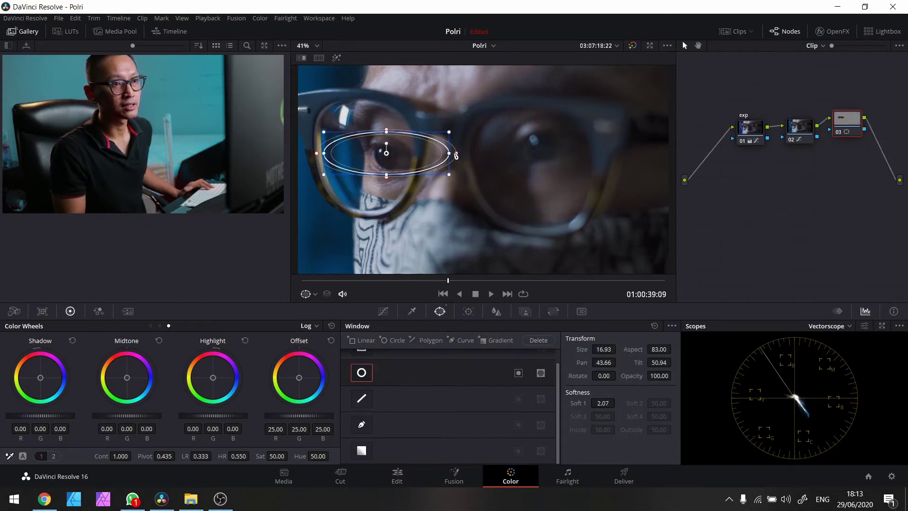
left_click_drag(456, 153, 402, 164)
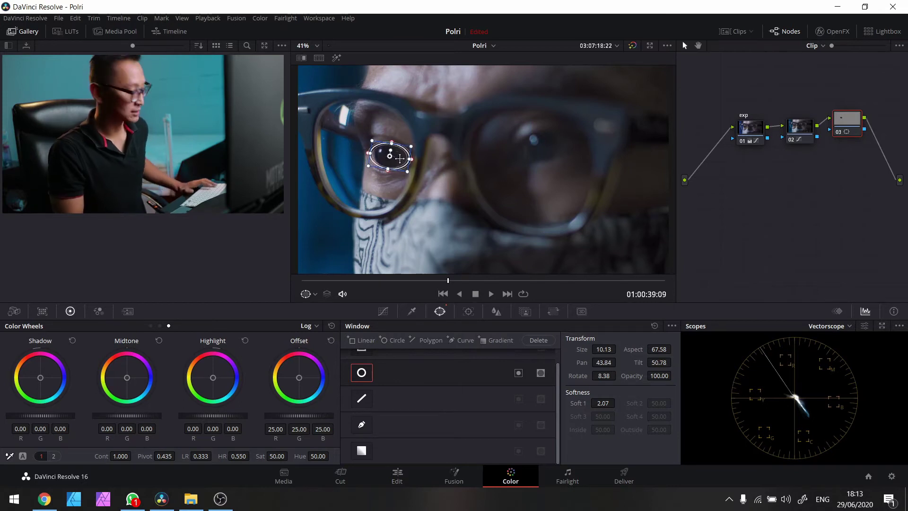
key("shift")
key("shift+h")
key("shift+h")
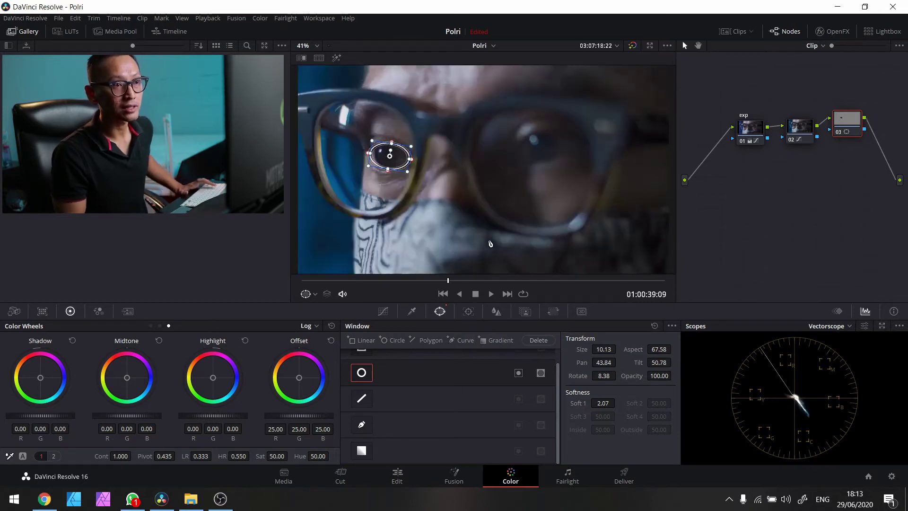
left_click(468, 313)
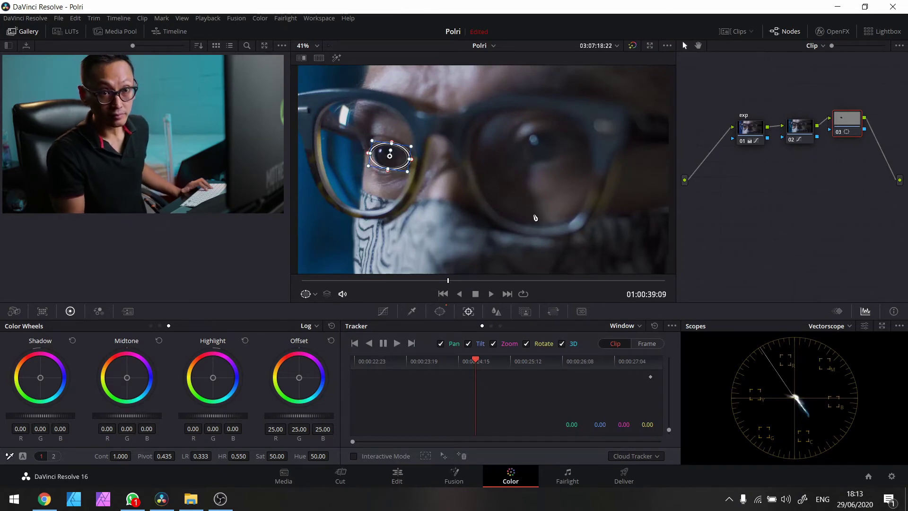
Track the eye window in reverse and forward, check the track, and return to the first frame.
left_click(370, 343)
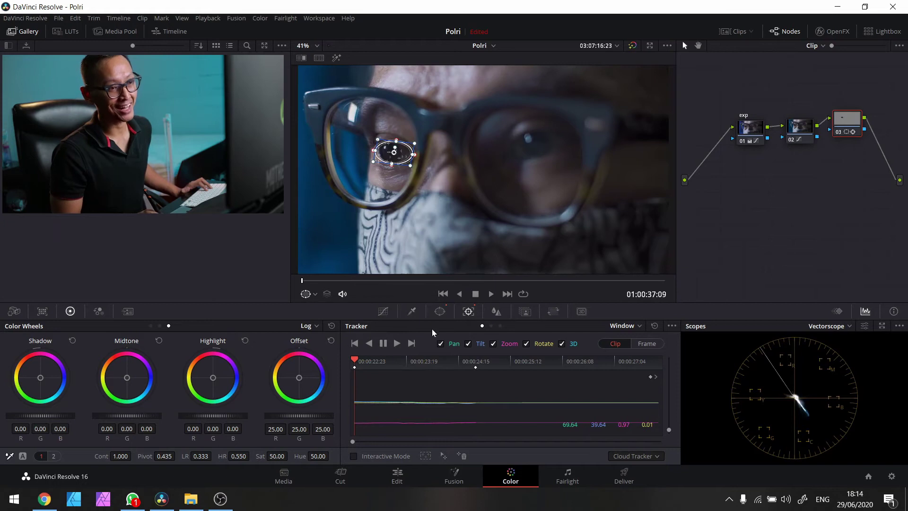
left_click(398, 344)
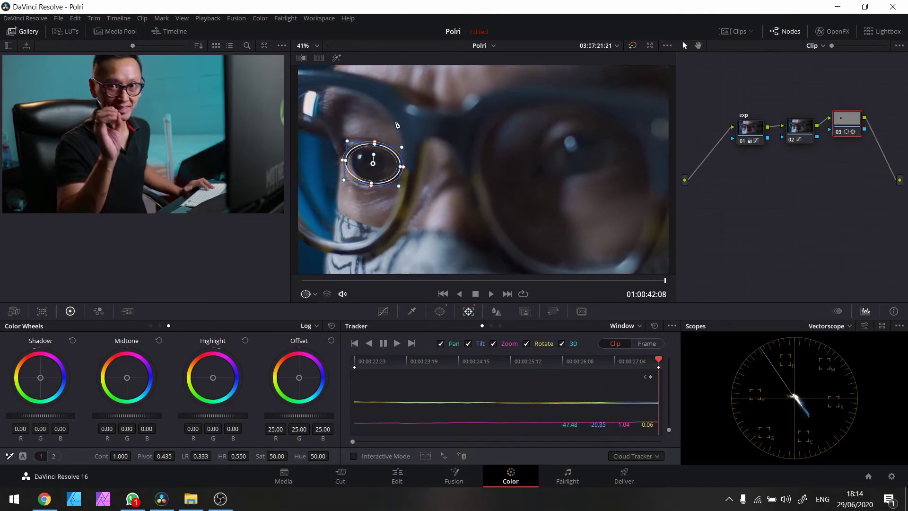
left_click_drag(658, 360, 571, 380)
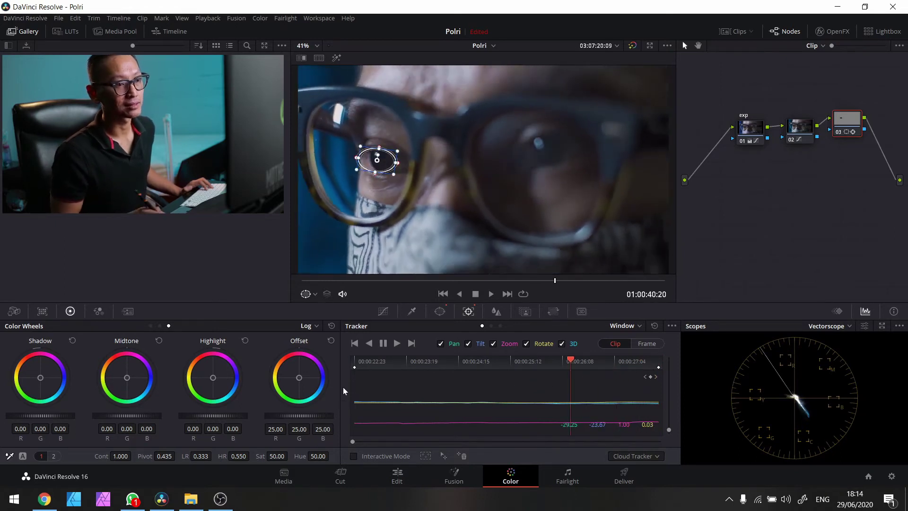
key("Home")
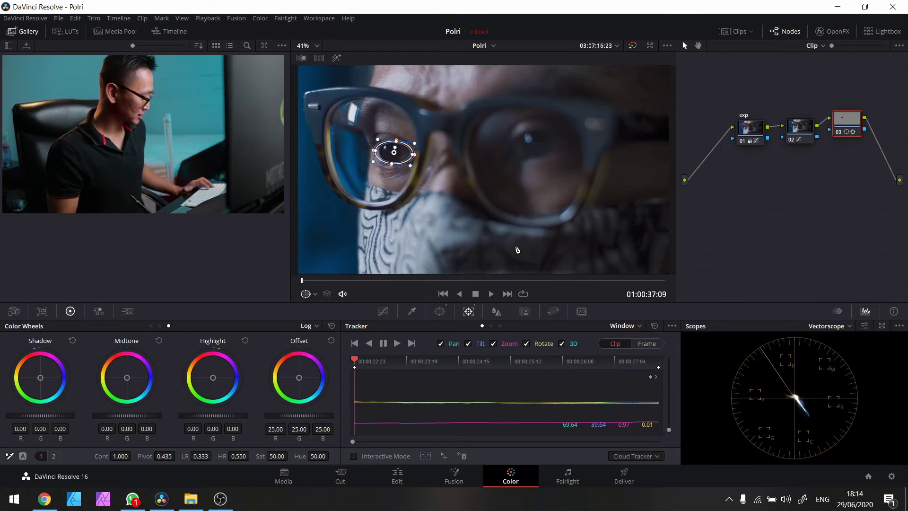
left_click(384, 311)
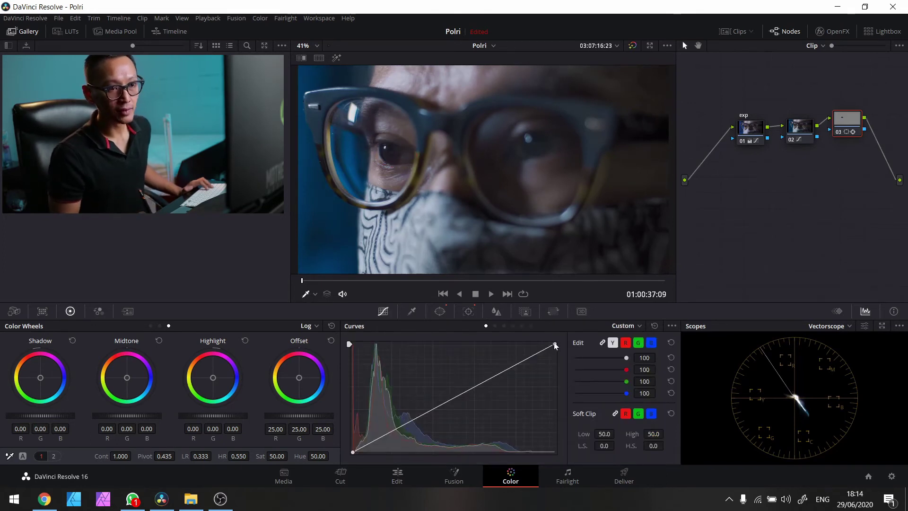
Bow node 03's curve steeply upward through an added point and raise the black point to brighten the eye.
left_click_drag(556, 346, 555, 349)
left_click_drag(491, 384, 470, 376)
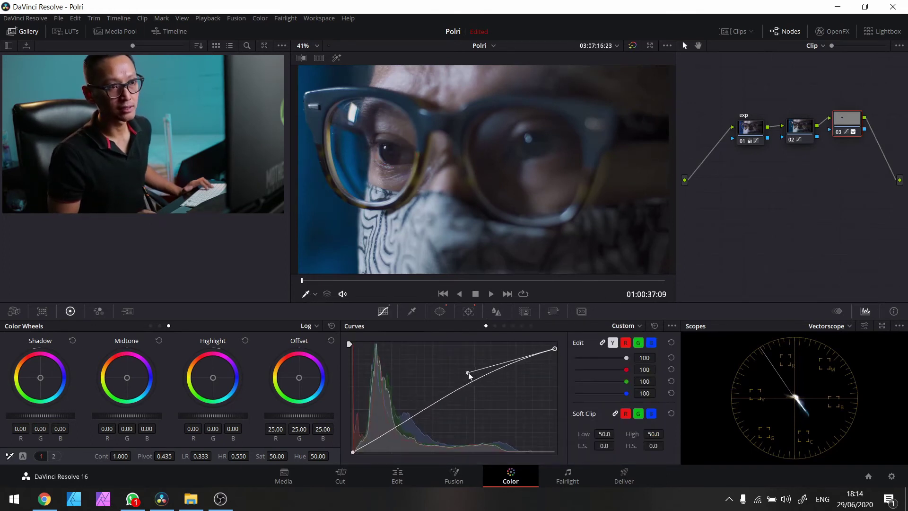
left_click_drag(556, 350, 555, 339)
left_click_drag(470, 367, 453, 345)
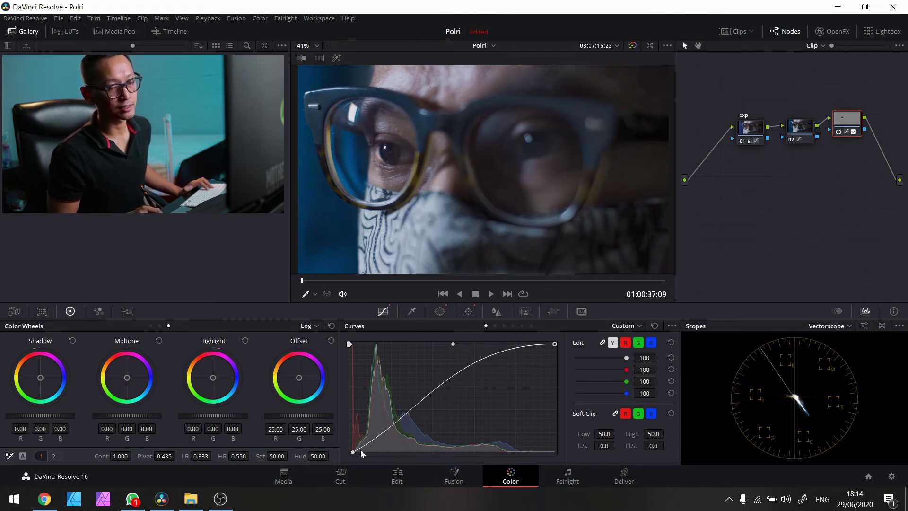
left_click_drag(453, 345, 448, 344)
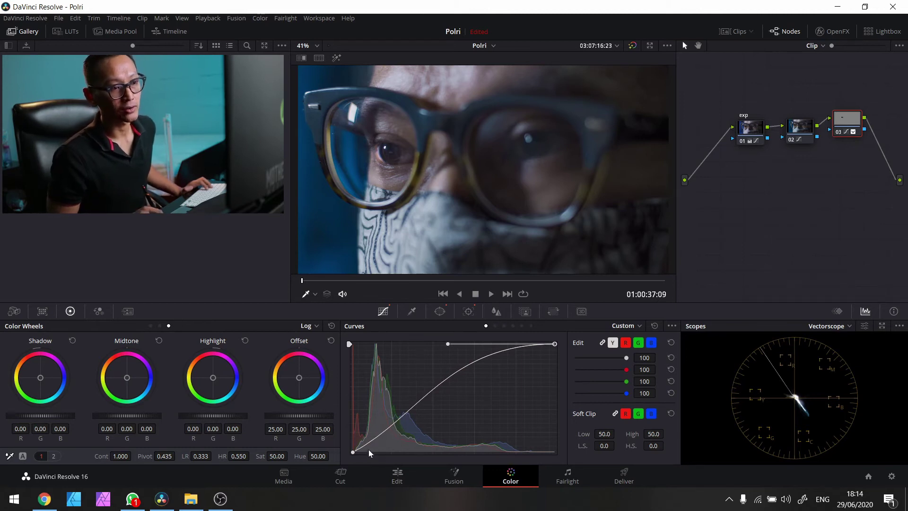
left_click_drag(354, 453, 348, 488)
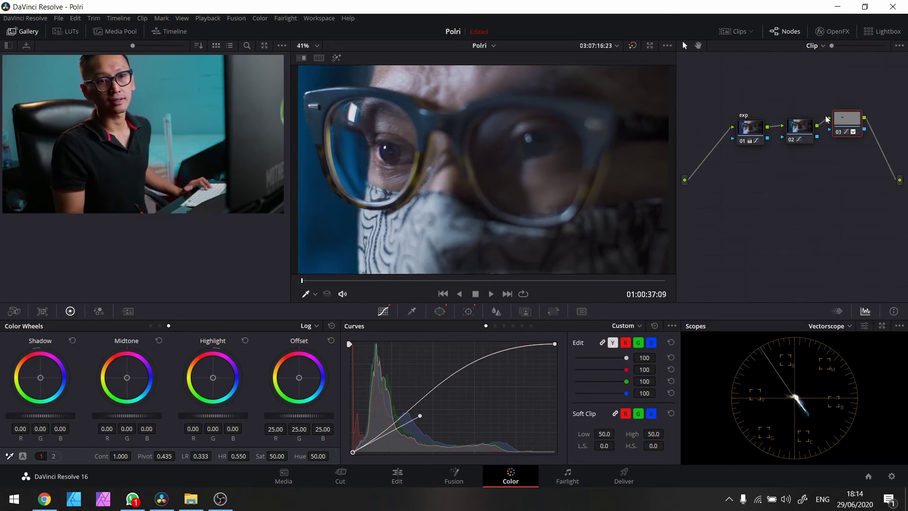
right_click(850, 126)
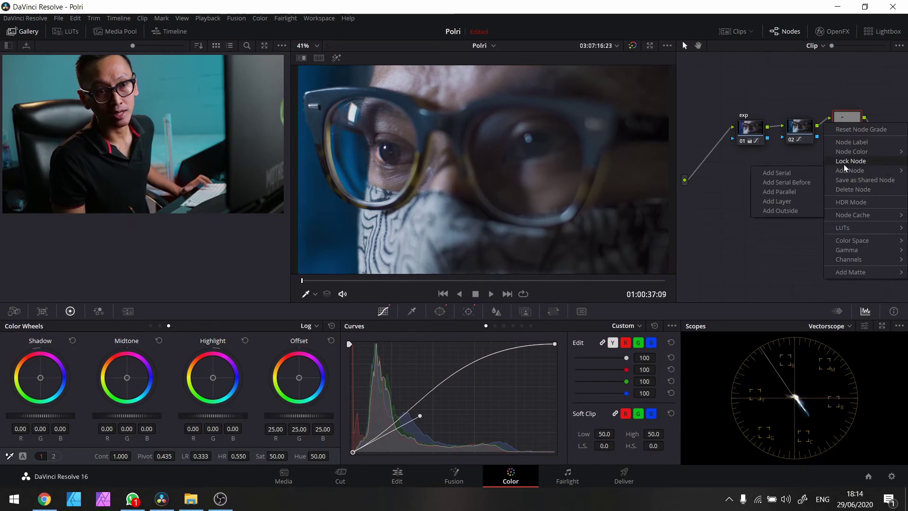
Add an outside node 04 after node 03 and crush its curve's blacks to darken the surroundings.
mouse_move(846, 173)
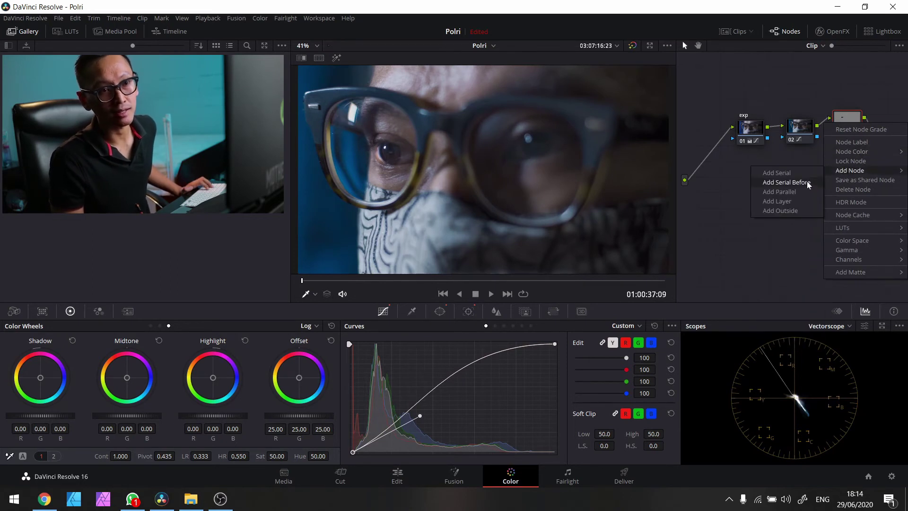
left_click(790, 211)
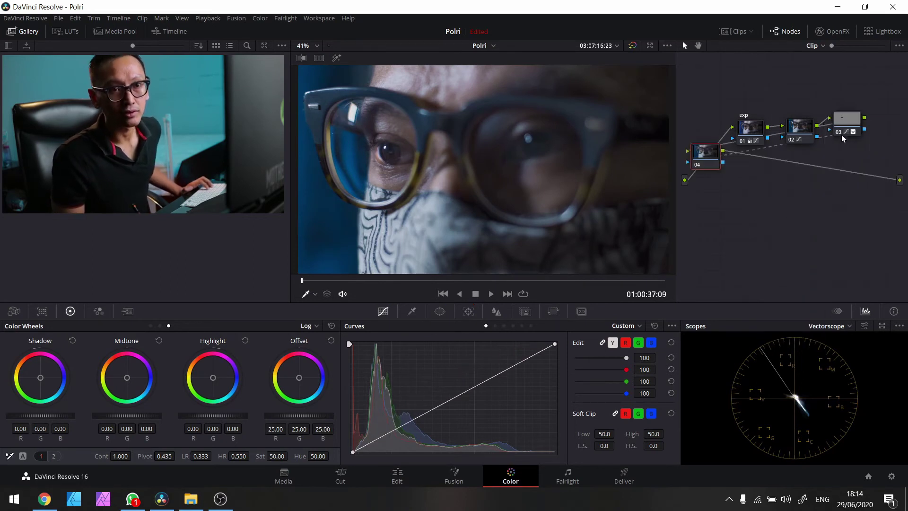
left_click_drag(808, 192, 862, 172)
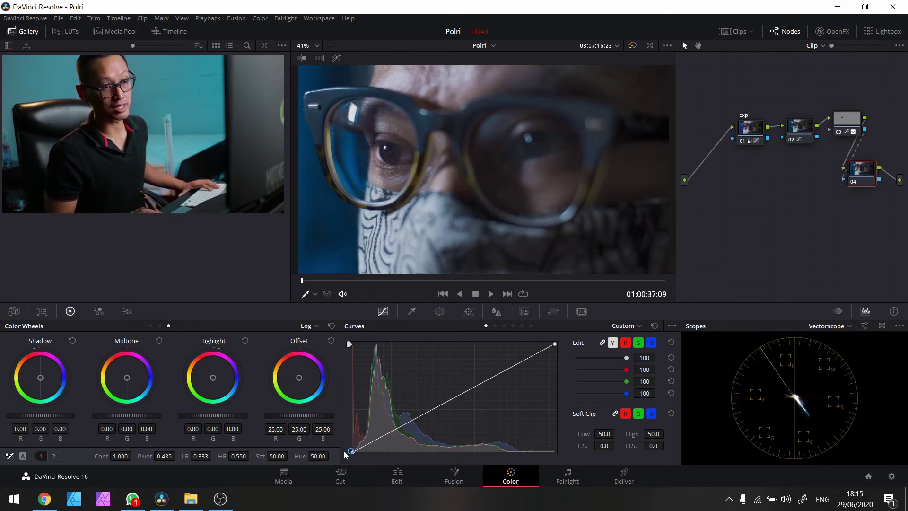
left_click(420, 413)
left_click_drag(423, 419, 440, 427)
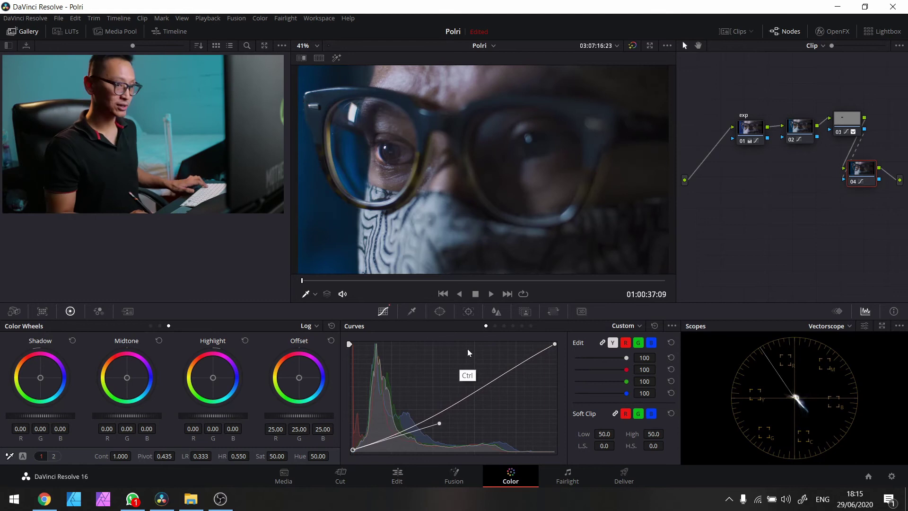
key("ctrl+z")
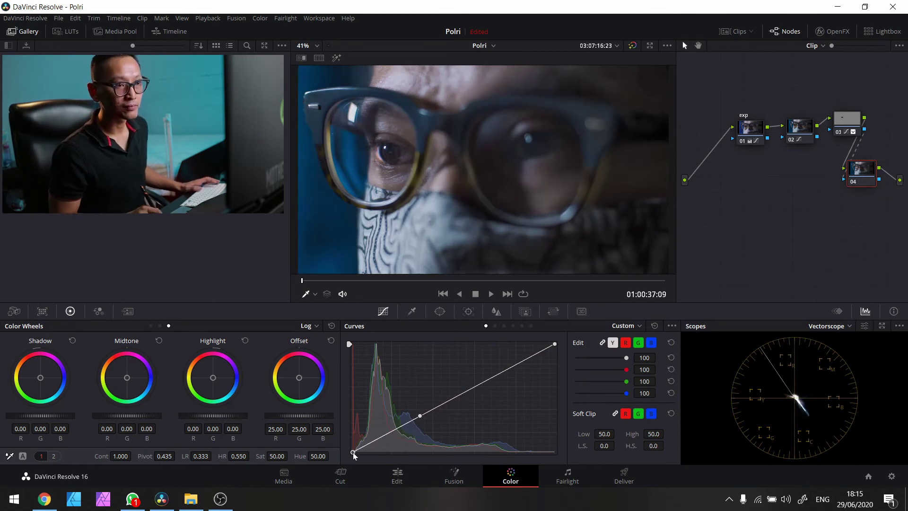
left_click_drag(353, 452, 379, 452)
left_click_drag(445, 416, 396, 424)
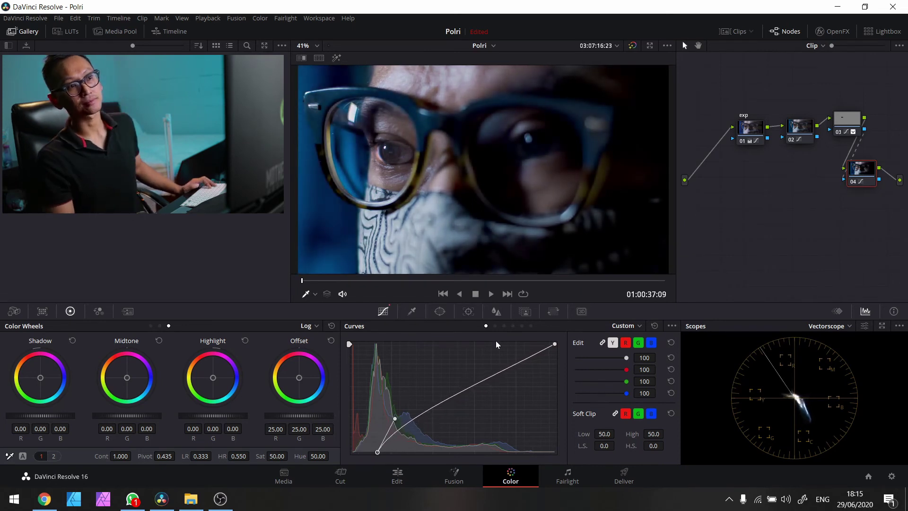
Refine node 04's lower curve point, toggling the node off and on to compare.
key("ctrl+d")
key("ctrl+d")
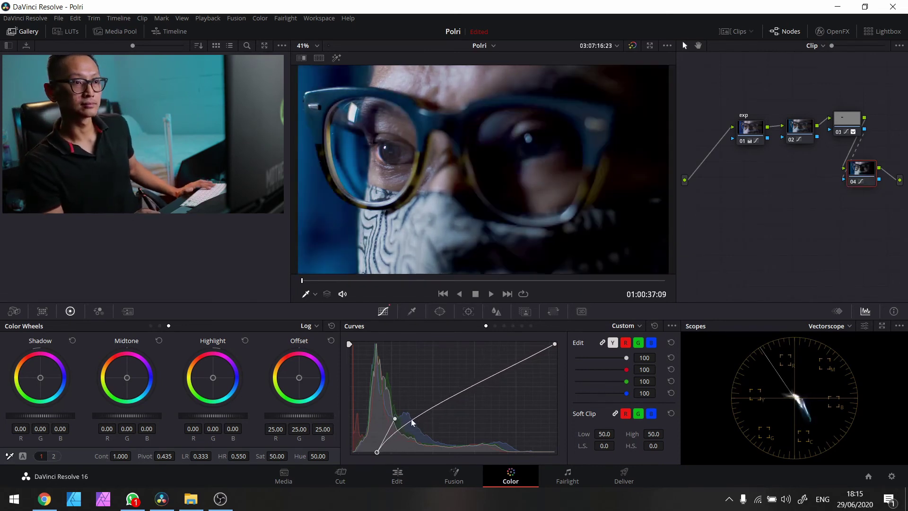
left_click_drag(397, 419, 421, 415)
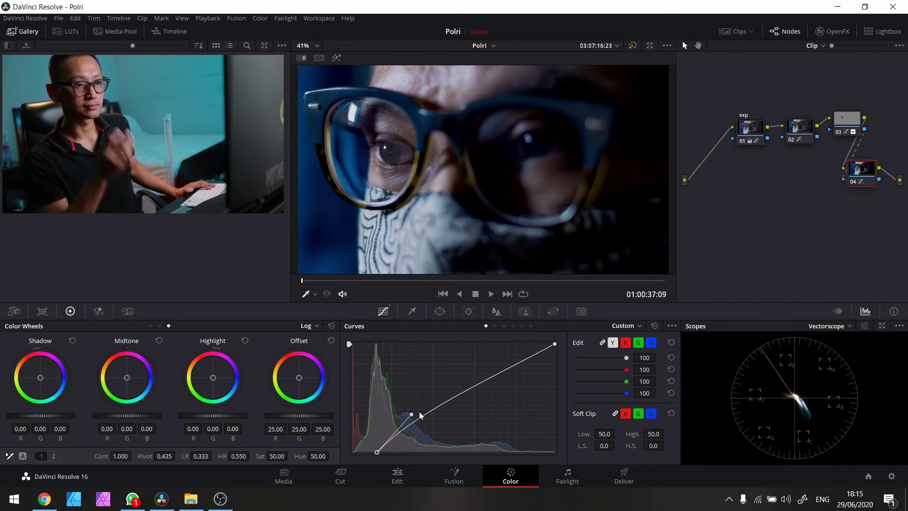
key("ctrl+d")
key("ctrl+d")
key("ctrl+d")
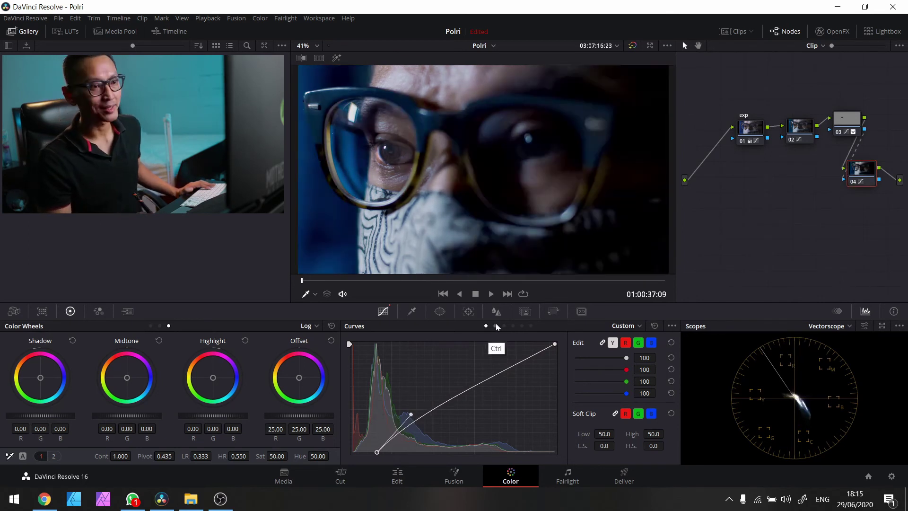
key("ctrl+d")
key("ctrl+d")
key("ctrl+d")
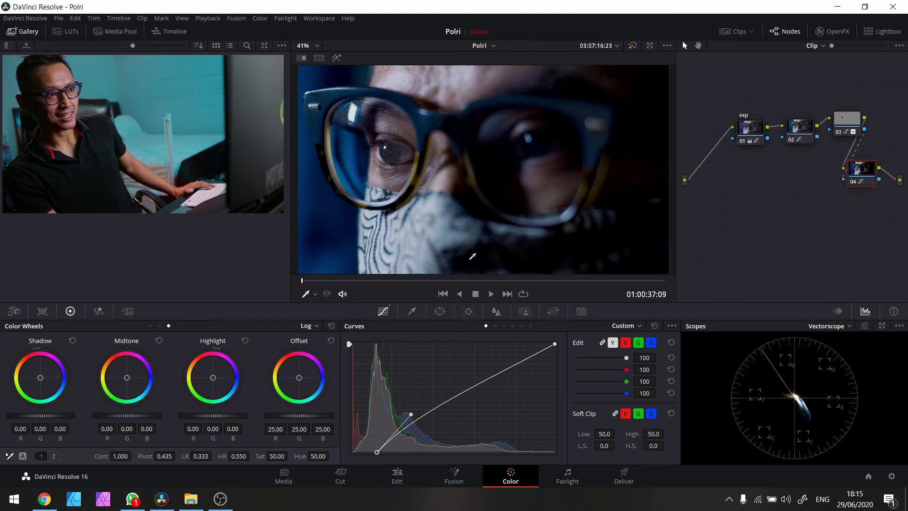
key("ctrl+d")
key("ctrl+d")
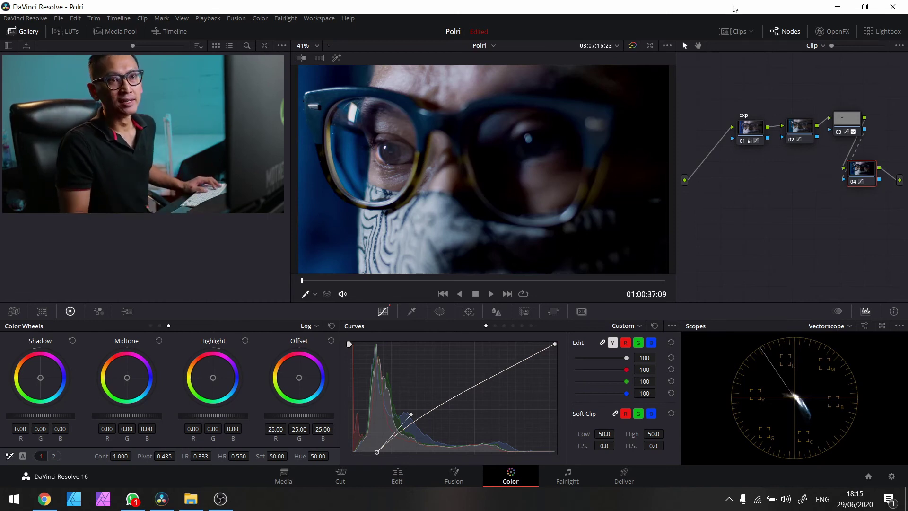
left_click(737, 31)
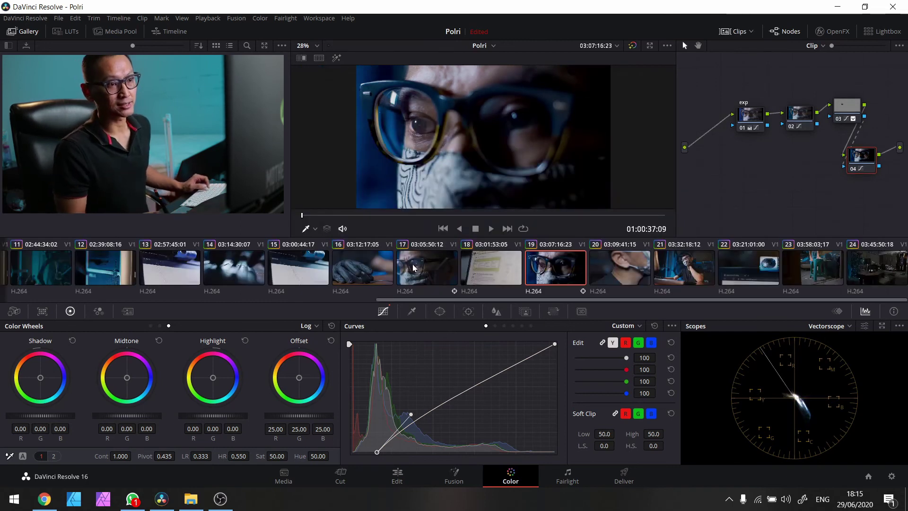
Select clip 17 and scrub through the shot to confirm the tracked window follows the eye.
left_click(413, 268)
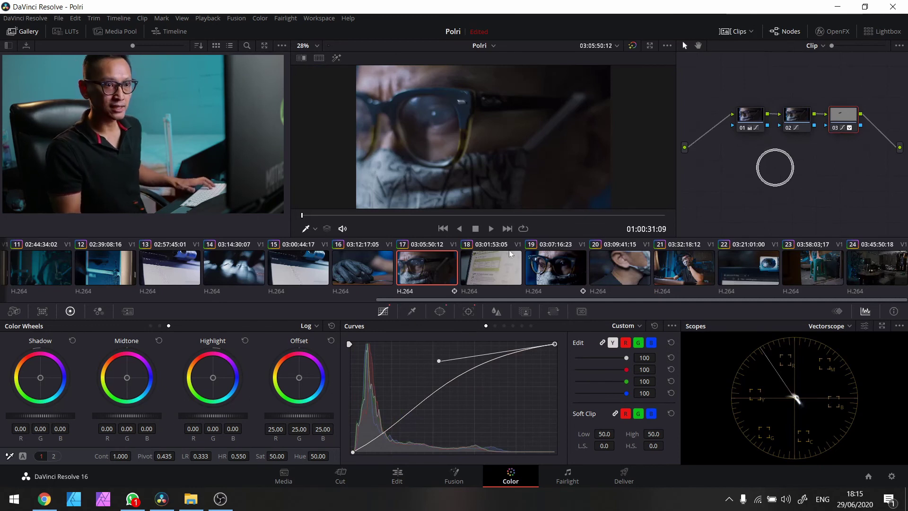
left_click(468, 312)
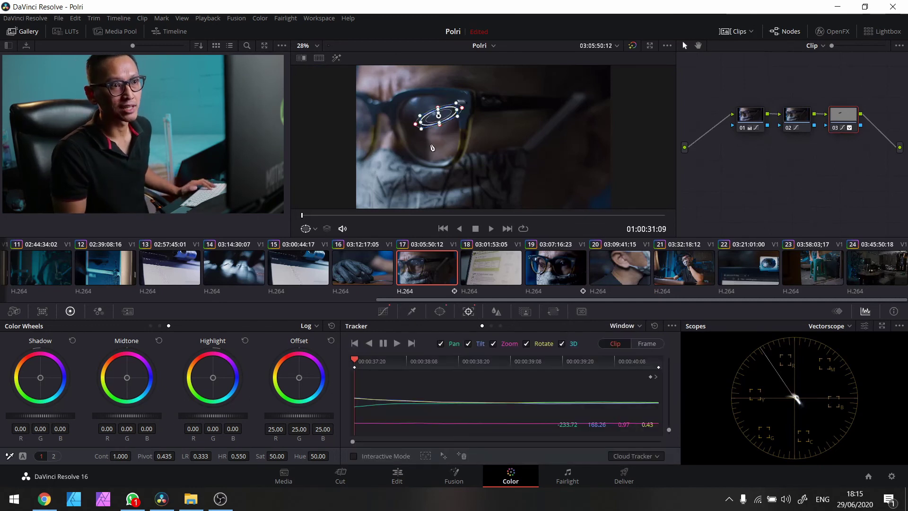
left_click_drag(303, 216, 399, 215)
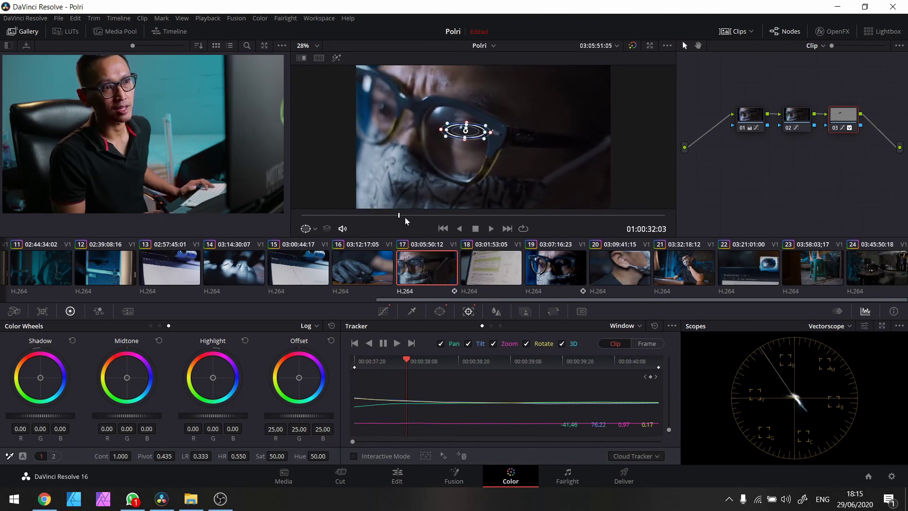
left_click(327, 215)
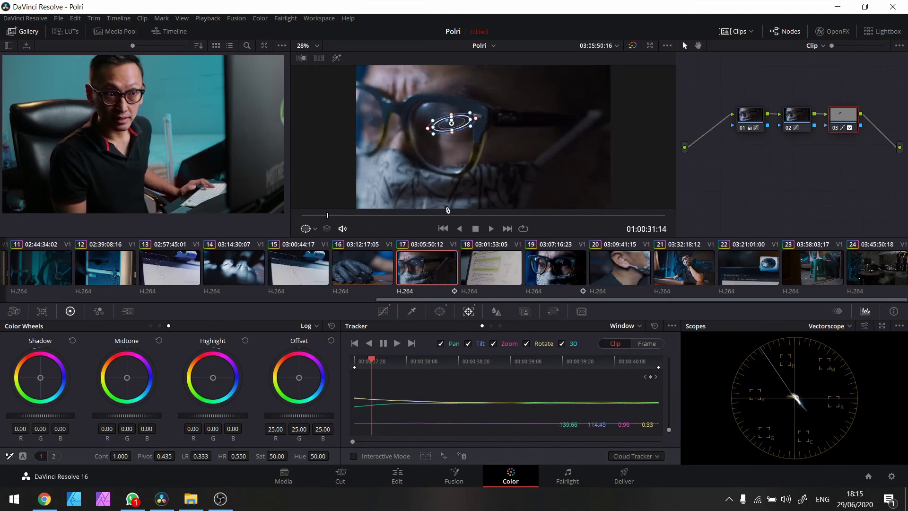
left_click(481, 217)
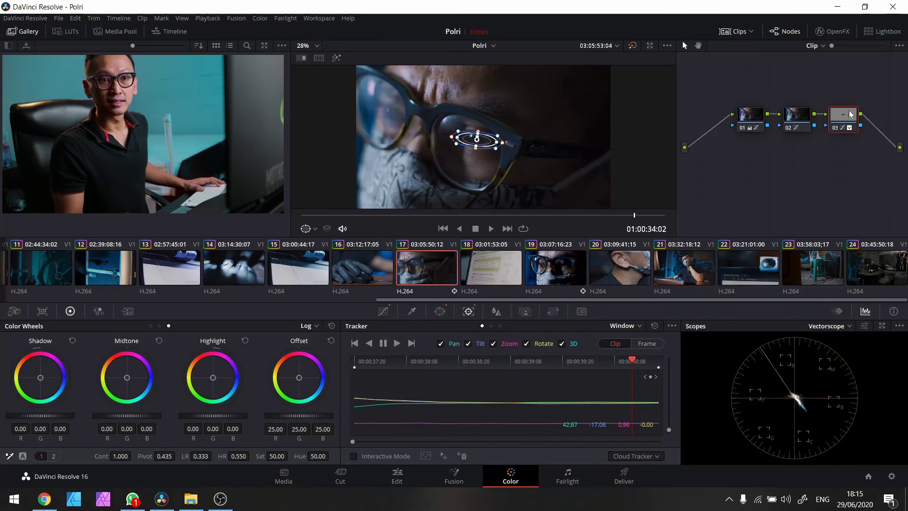
Toggle the Shift+H highlight to preview node 03's oval eye matte against grey.
key("shift+h")
key("shift+h")
key("shift+h")
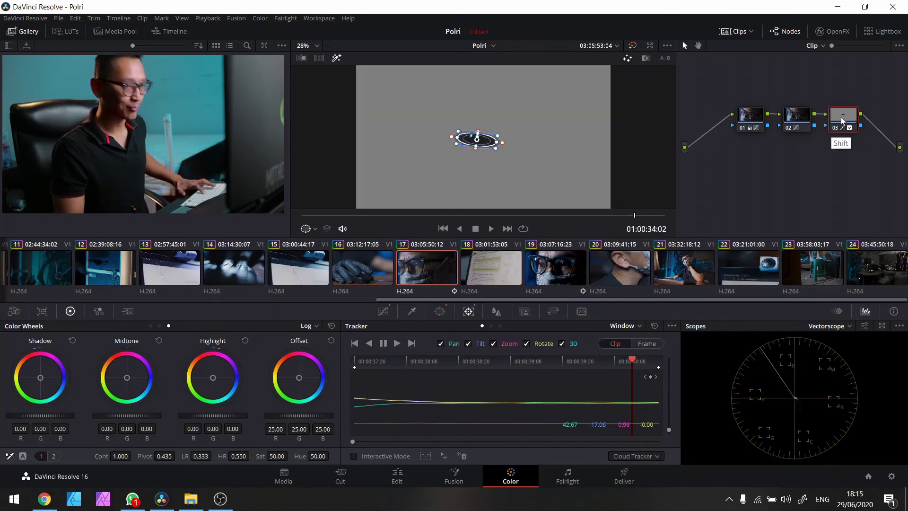
key("shift+h")
key("shift+h")
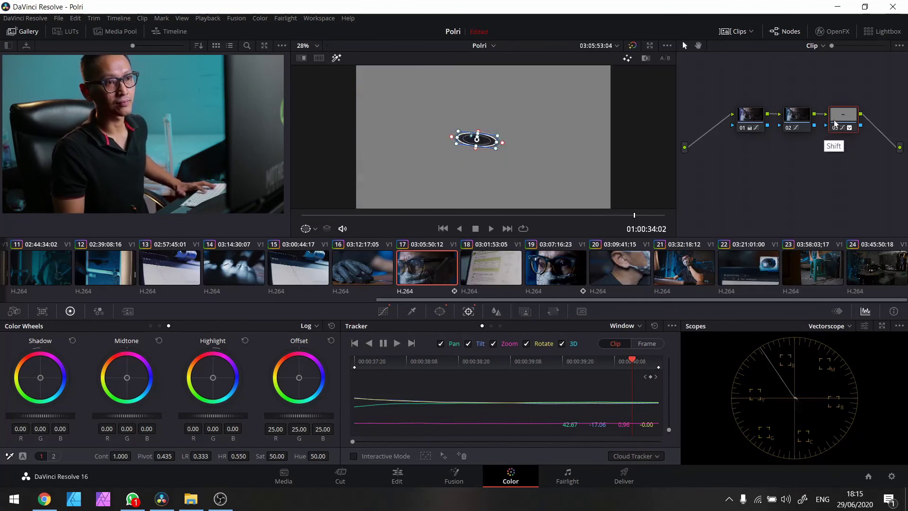
key("shift+h")
key("shift+h")
key("shift+h")
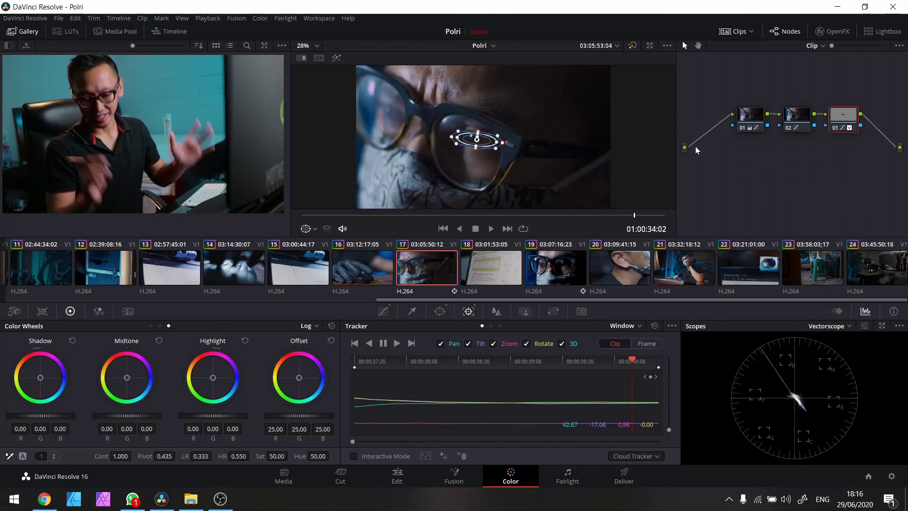